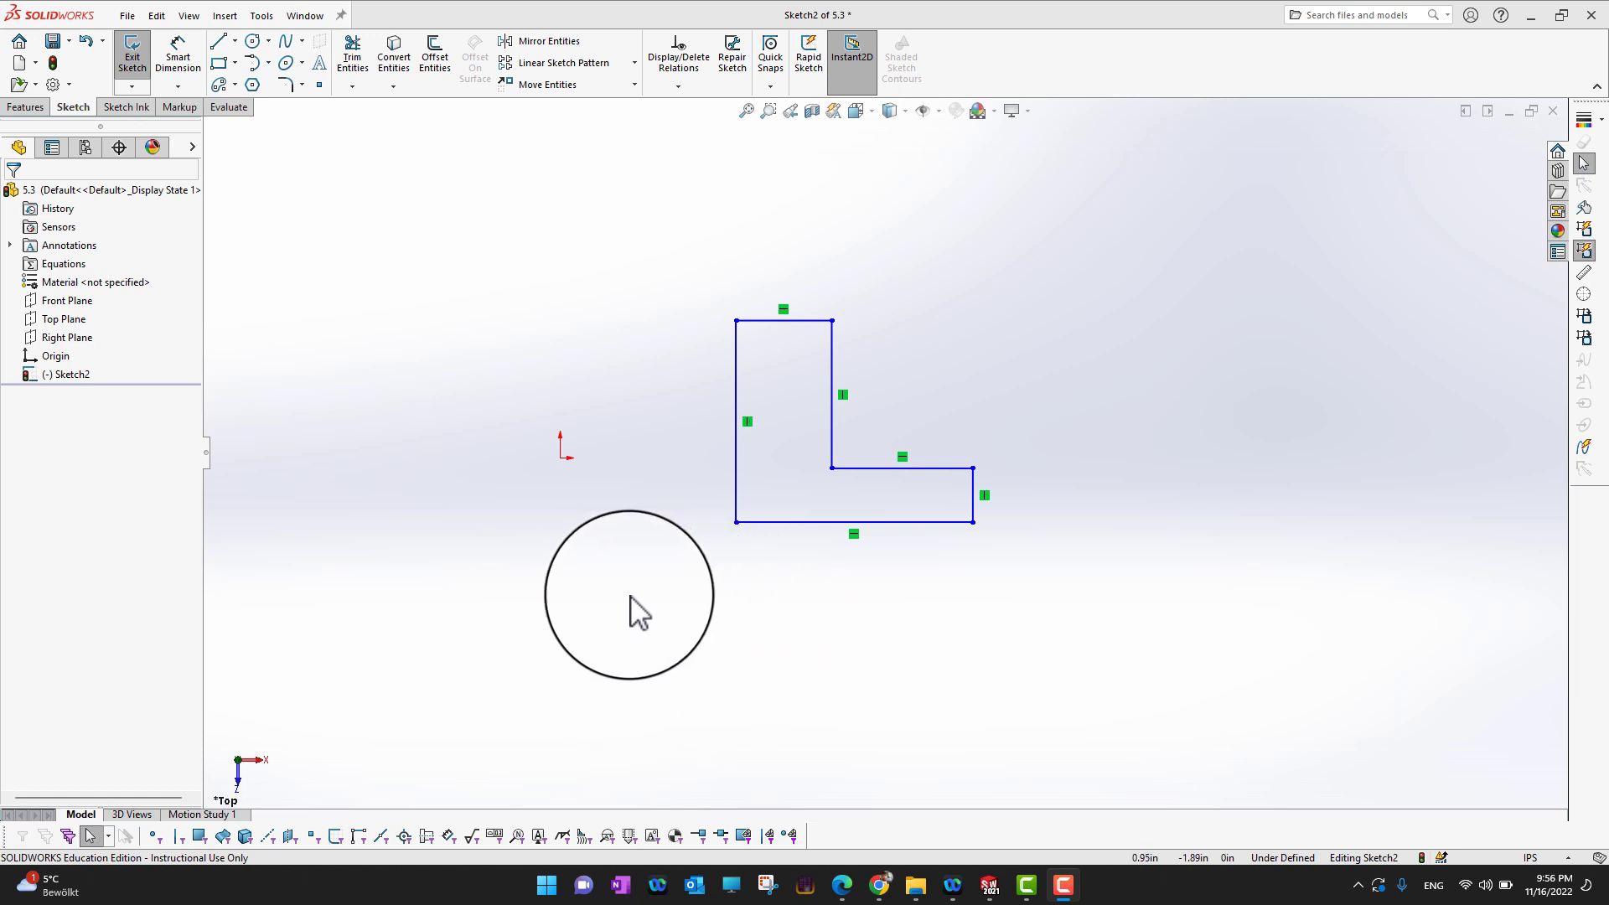
# - Shift the left vertical edge of the L-shaped profile slightly inward, narrowing the upright leg
pyautogui.click(632, 611)
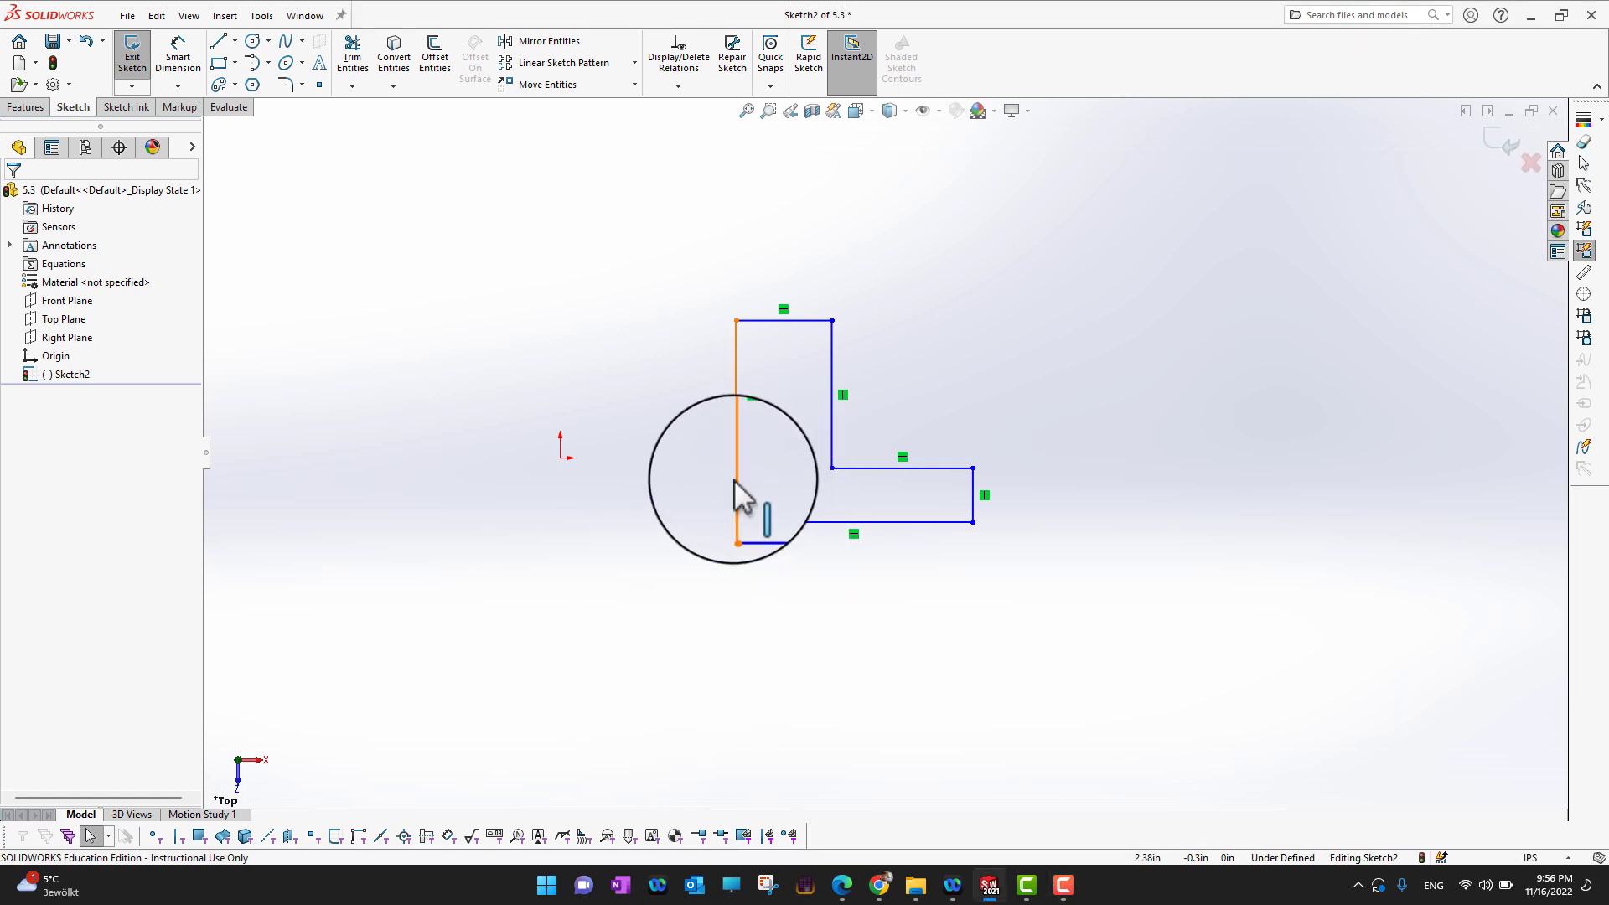
pyautogui.moveTo(726, 486)
pyautogui.mouseDown()
pyautogui.moveTo(621, 477)
pyautogui.moveTo(762, 477)
pyautogui.moveTo(547, 477)
pyautogui.moveTo(781, 485)
pyautogui.moveTo(743, 482)
pyautogui.mouseUp()
pyautogui.click(1099, 469)
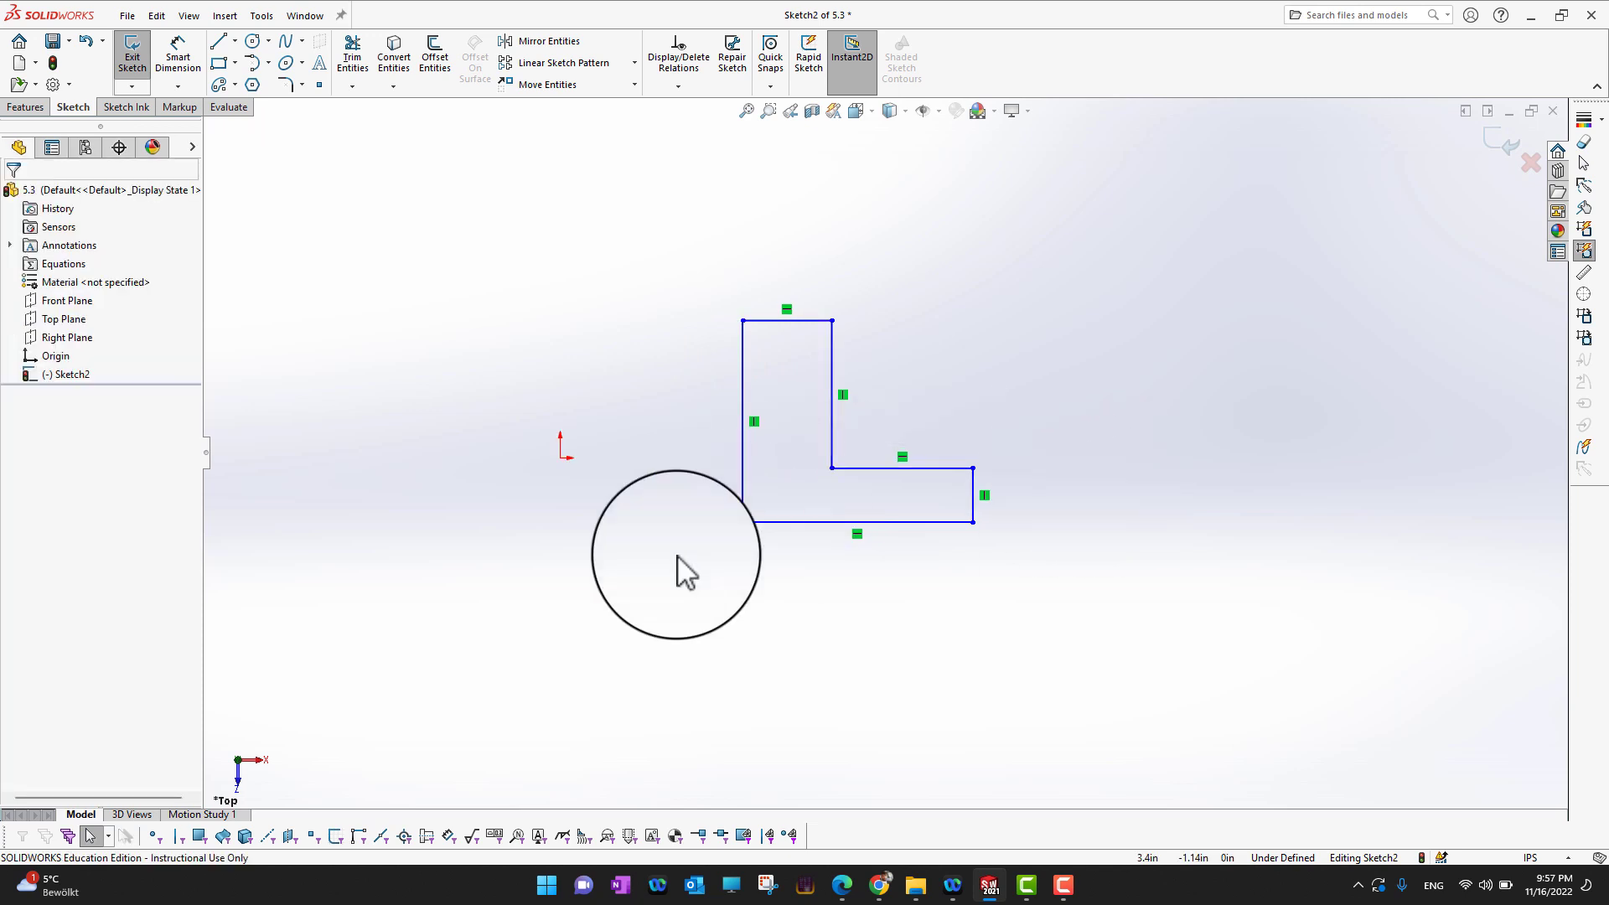
# - Select all six lines of the L-shaped profile and try to pull the whole shape to a new position
pyautogui.moveTo(678, 234)
pyautogui.mouseDown()
pyautogui.moveTo(853, 362)
pyautogui.moveTo(1068, 598)
pyautogui.mouseUp()
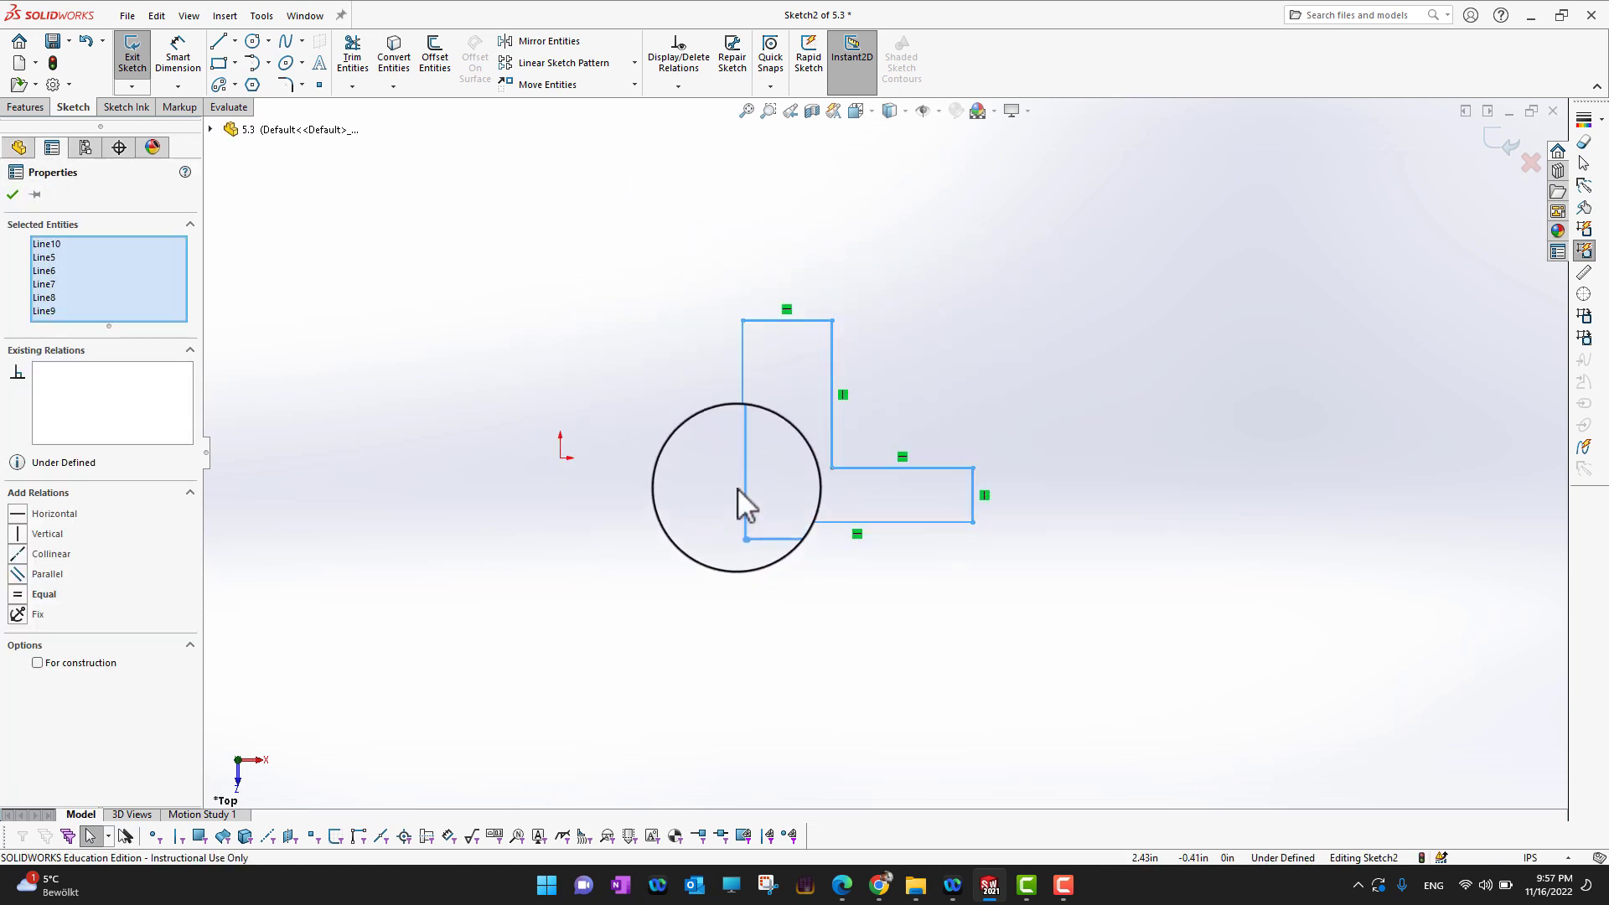
pyautogui.moveTo(742, 482)
pyautogui.mouseDown()
pyautogui.moveTo(740, 456)
pyautogui.moveTo(651, 366)
pyautogui.moveTo(718, 509)
pyautogui.moveTo(671, 447)
pyautogui.moveTo(835, 455)
pyautogui.moveTo(636, 453)
pyautogui.moveTo(779, 454)
pyautogui.moveTo(727, 461)
pyautogui.mouseUp()
pyautogui.click(831, 577)
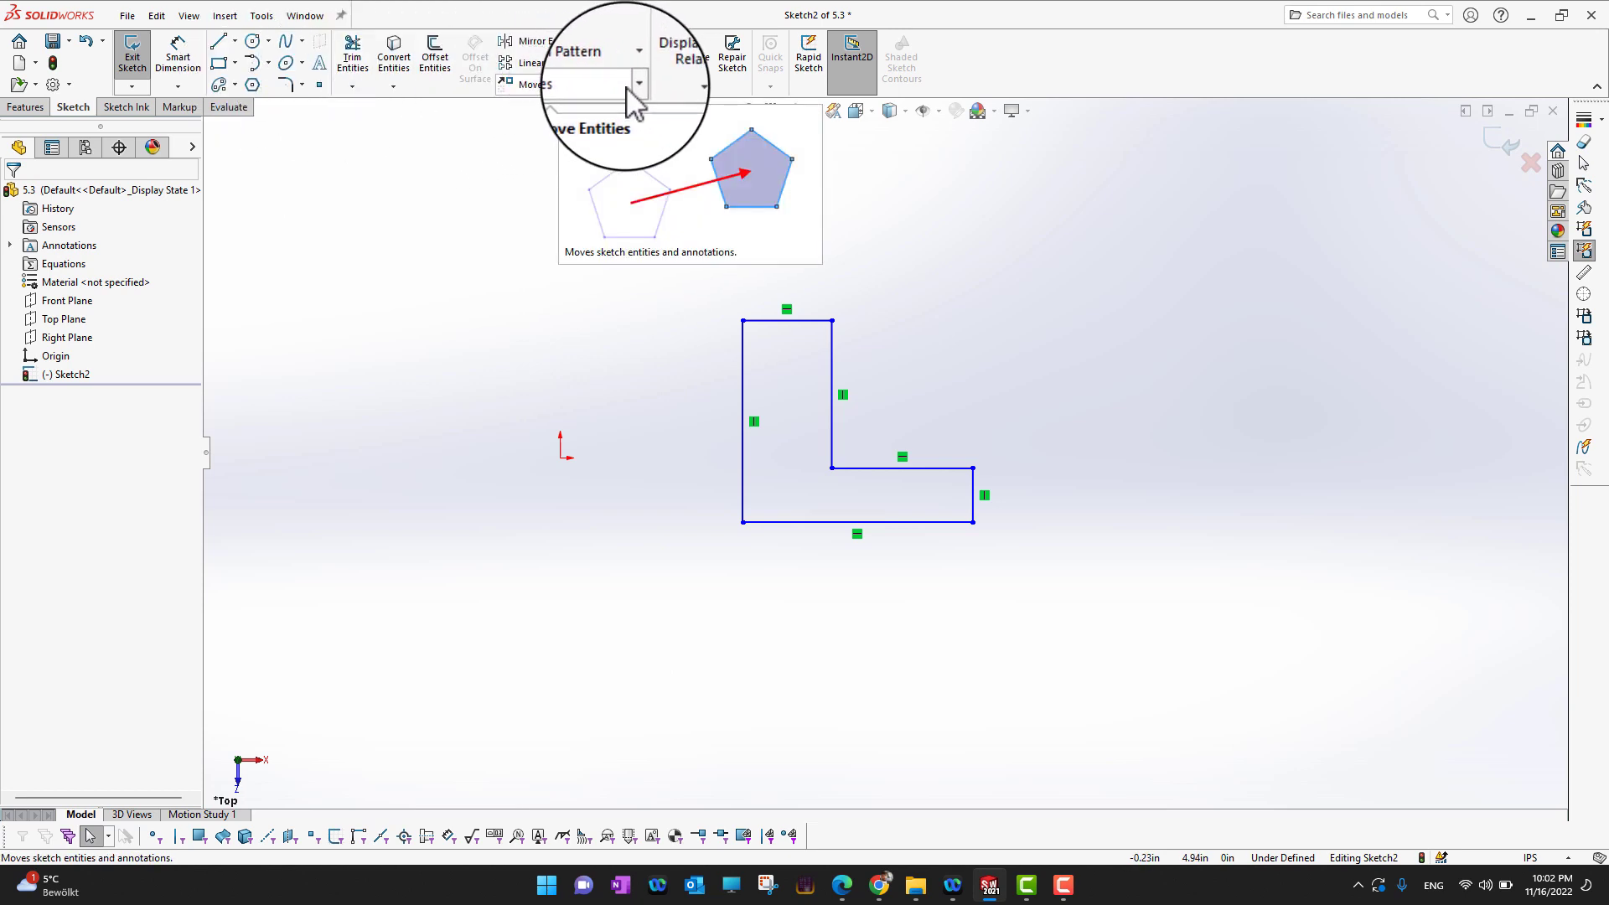
# - Move the whole L profile by its lower-left corner to about 4.4 in right of and 0.2 in above the origin, using From/To and keeping relations
pyautogui.click(636, 84)
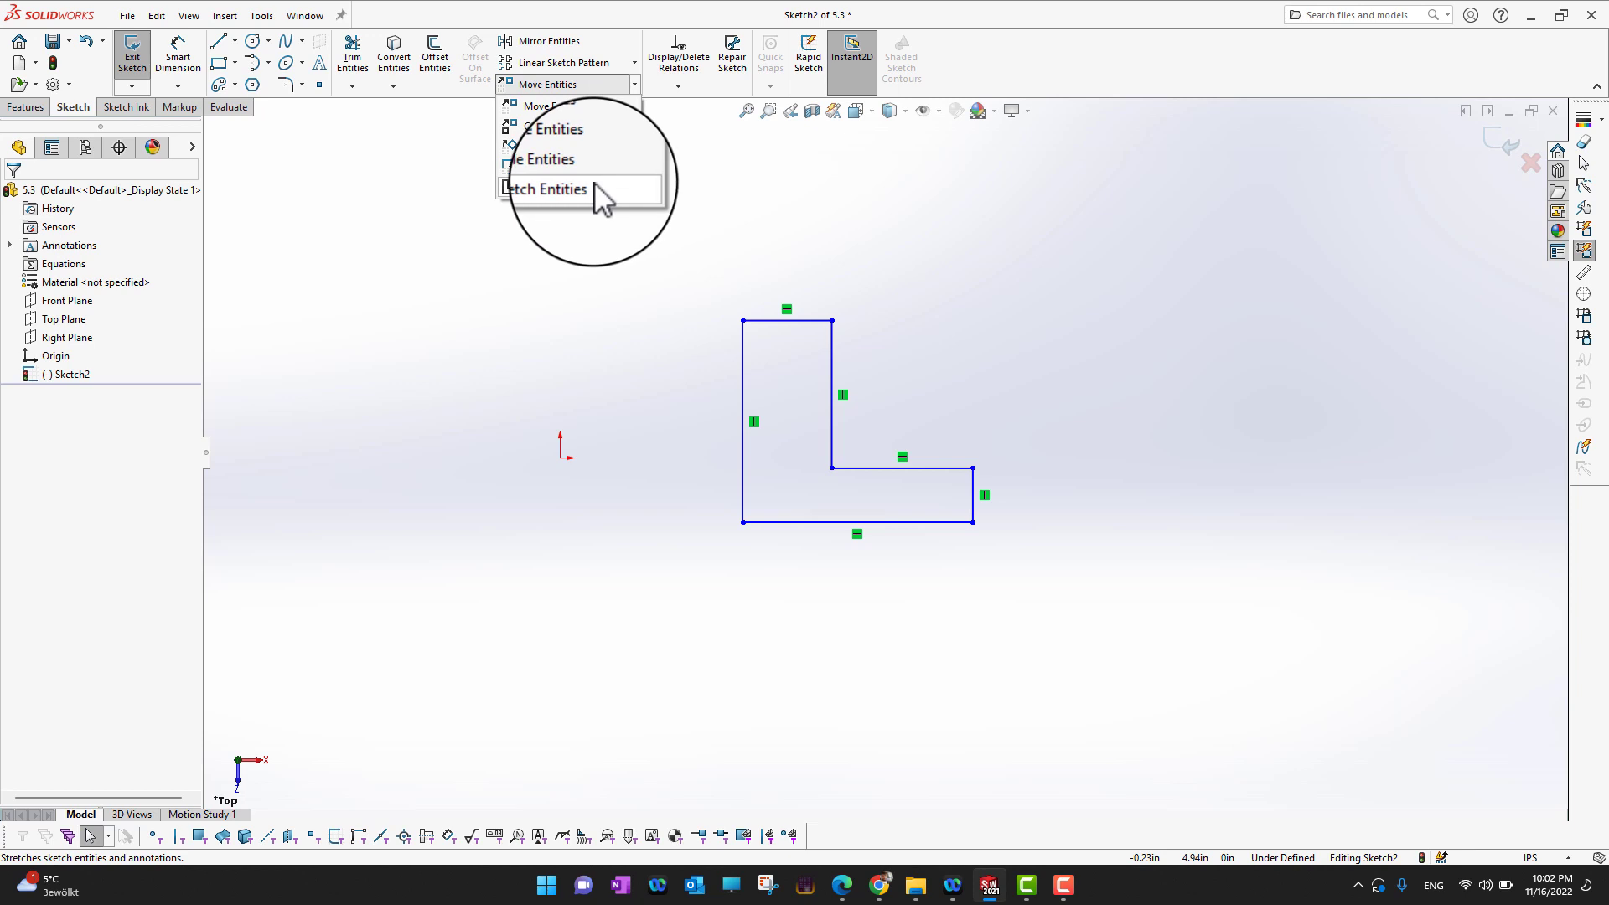
pyautogui.click(563, 113)
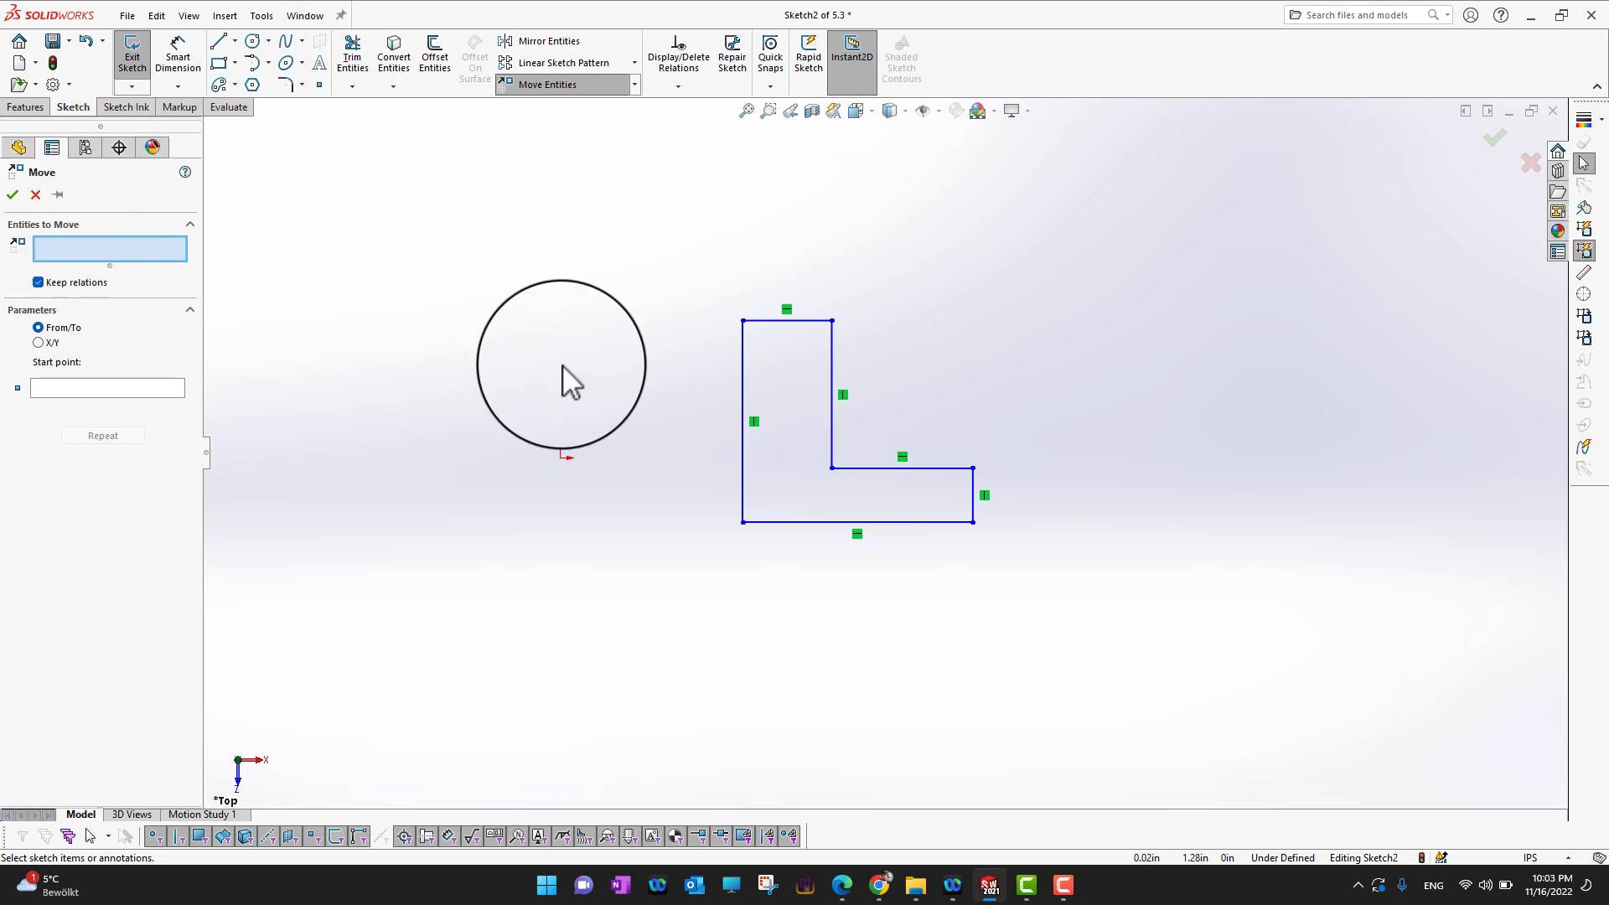
pyautogui.click(46, 344)
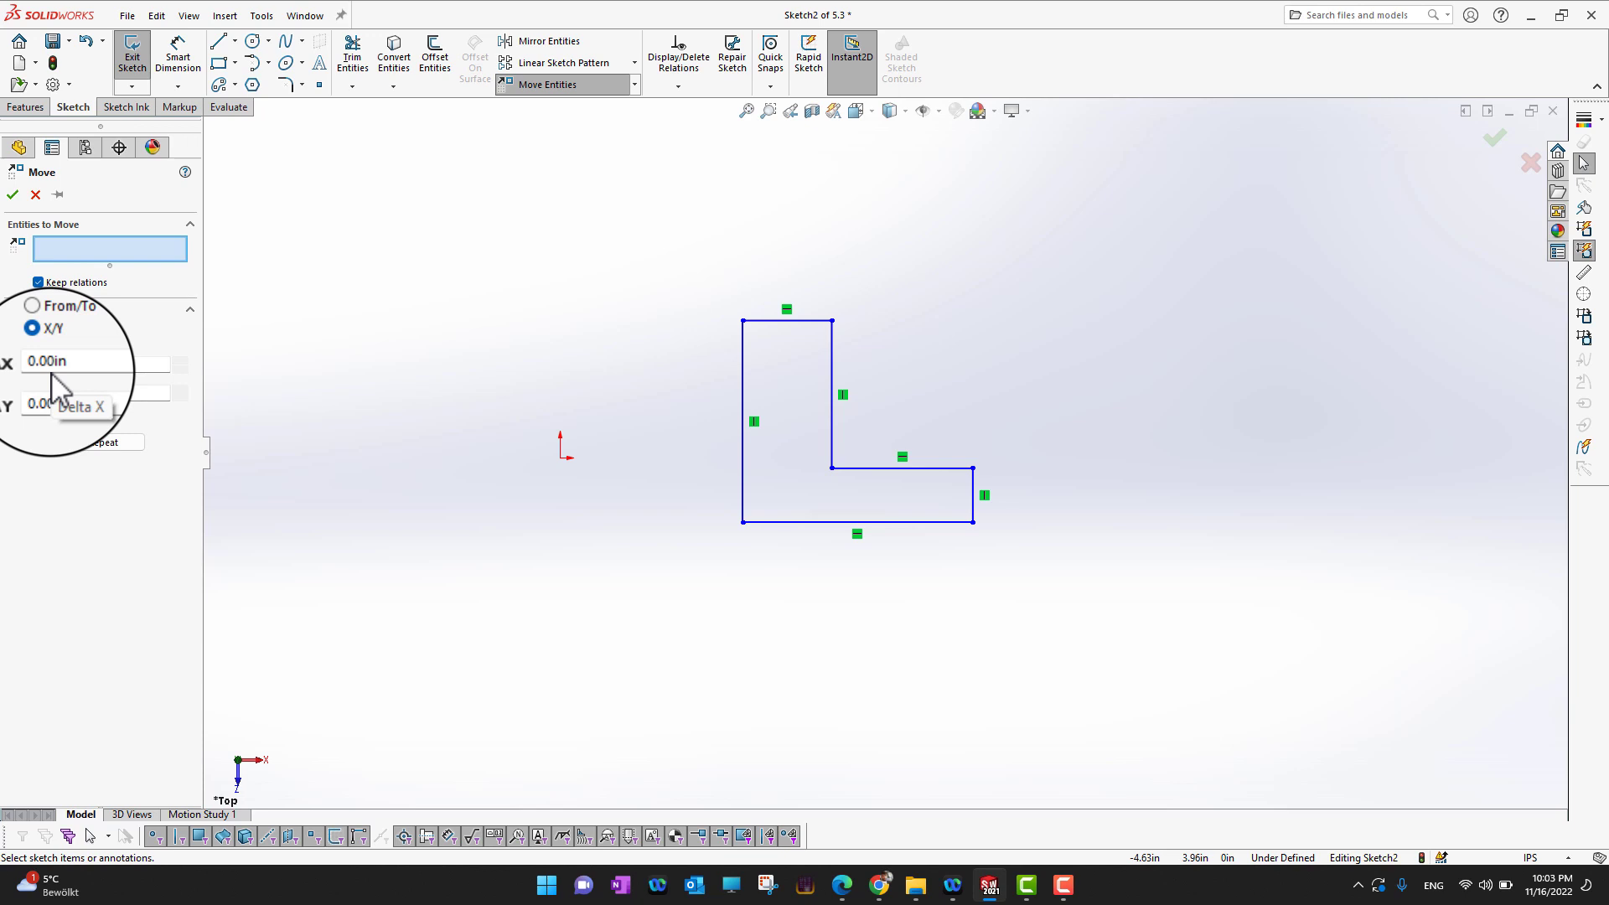
pyautogui.click(40, 328)
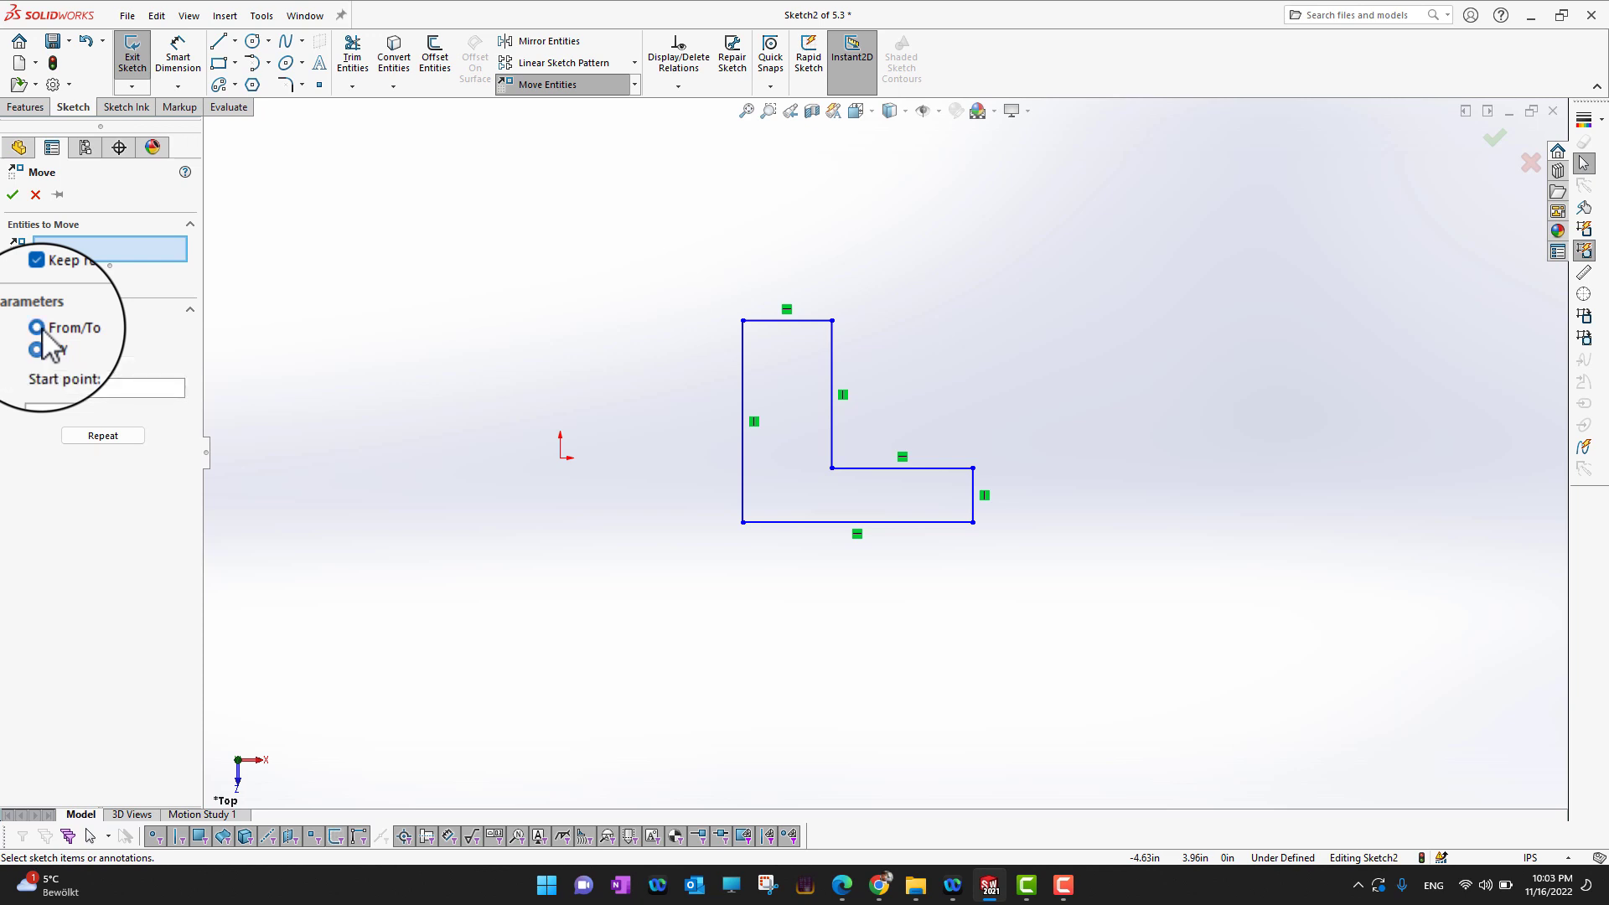
pyautogui.click(77, 388)
pyautogui.click(99, 252)
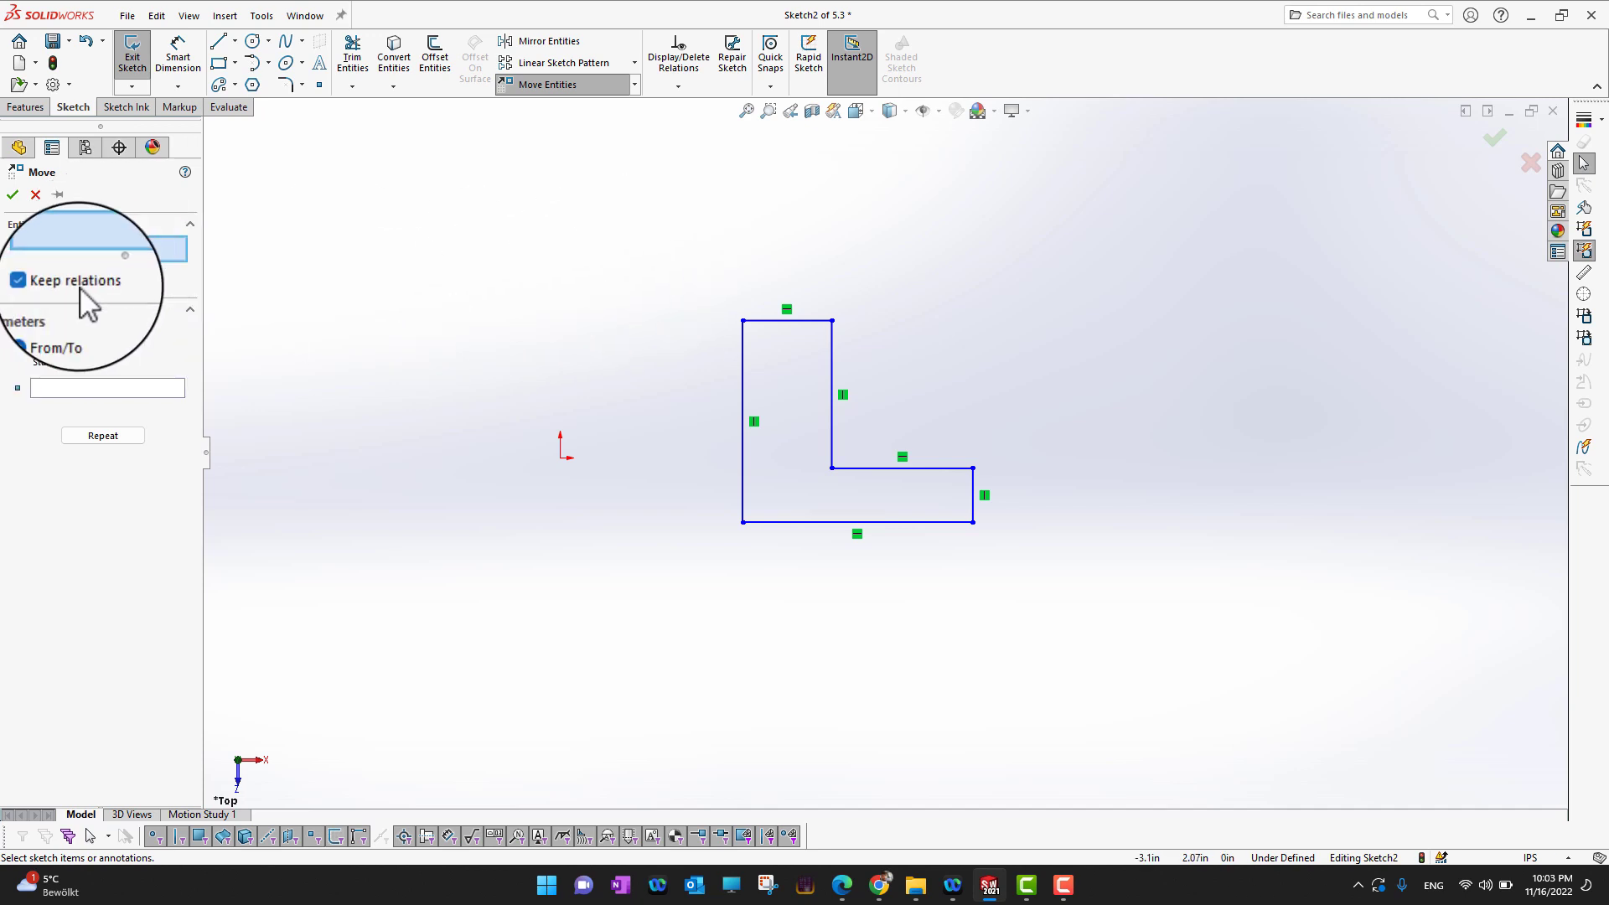
pyautogui.moveTo(693, 253); pyautogui.dragTo(1039, 597)
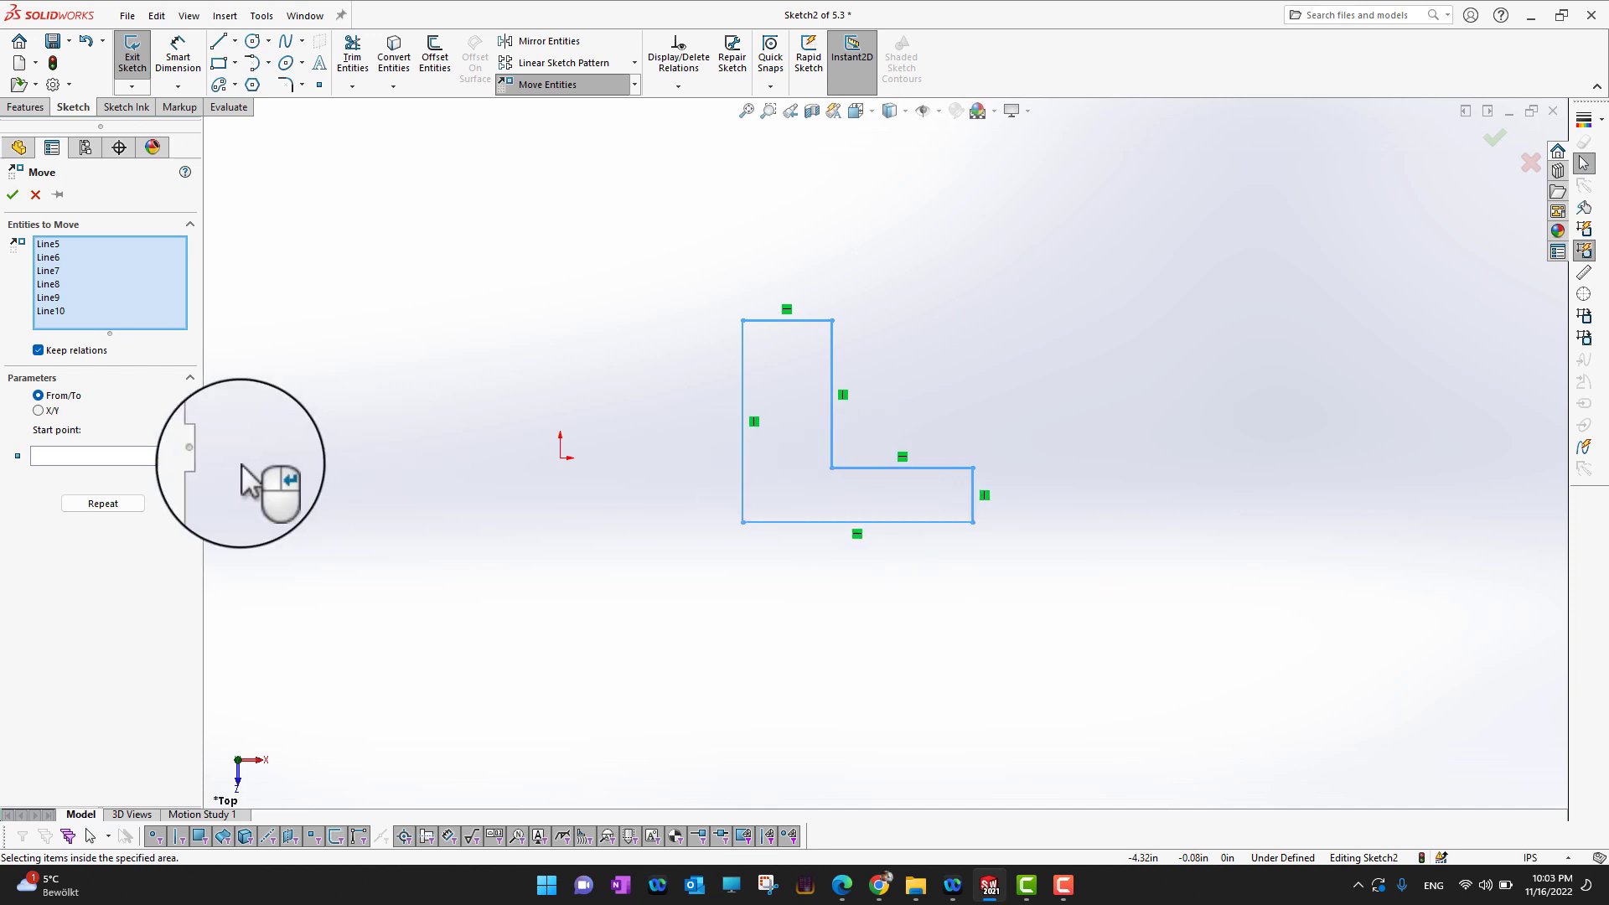
pyautogui.click(67, 455)
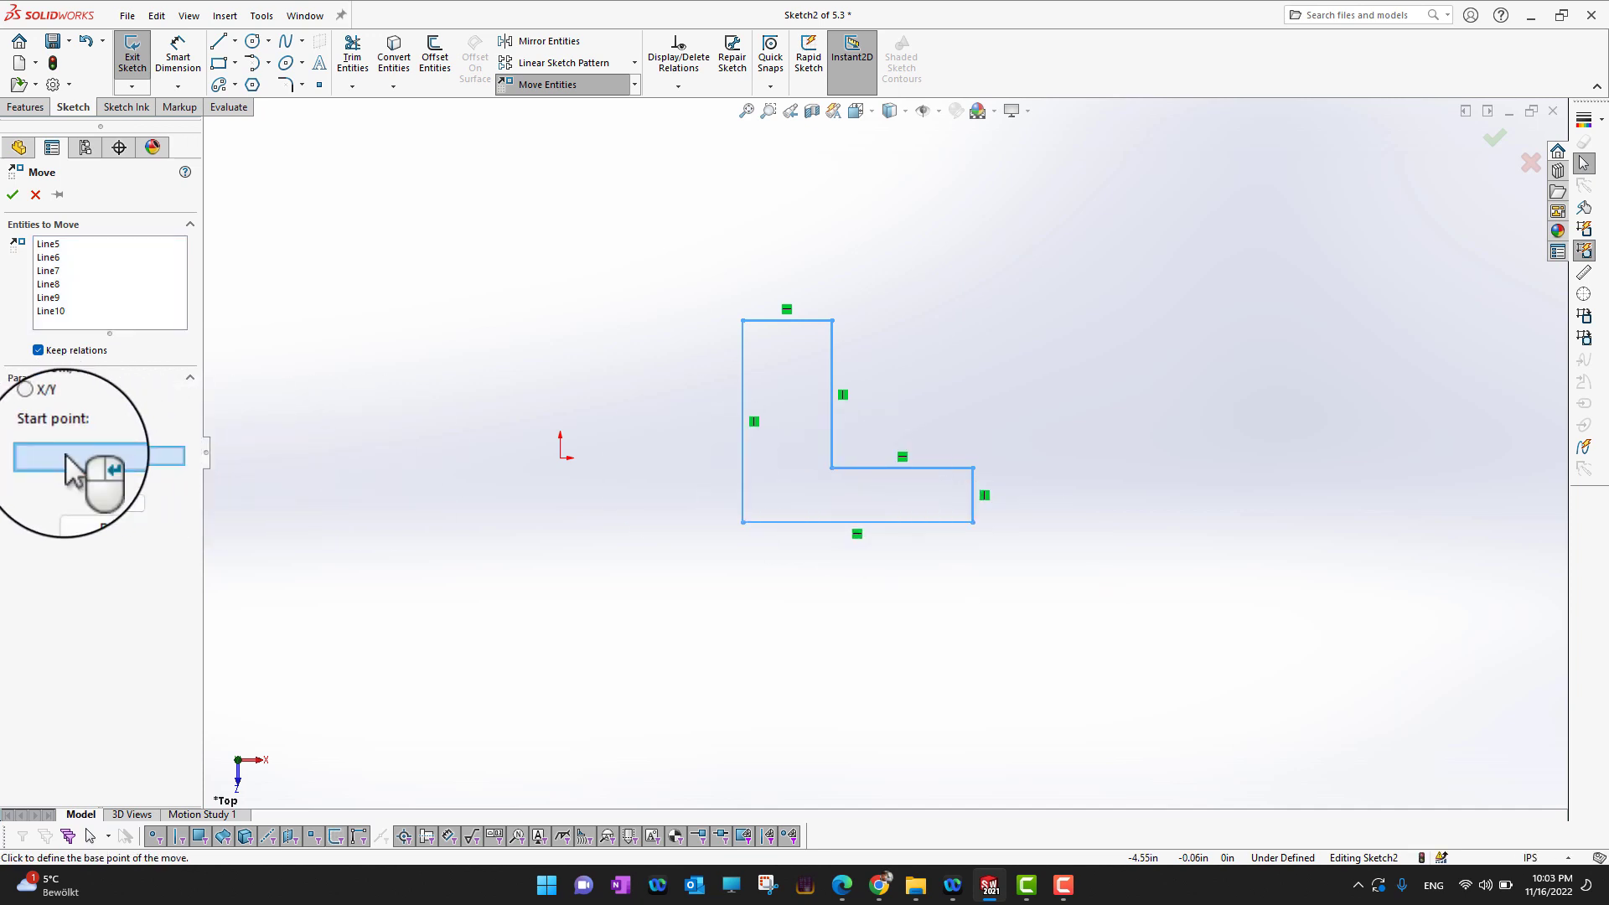
pyautogui.click(743, 522)
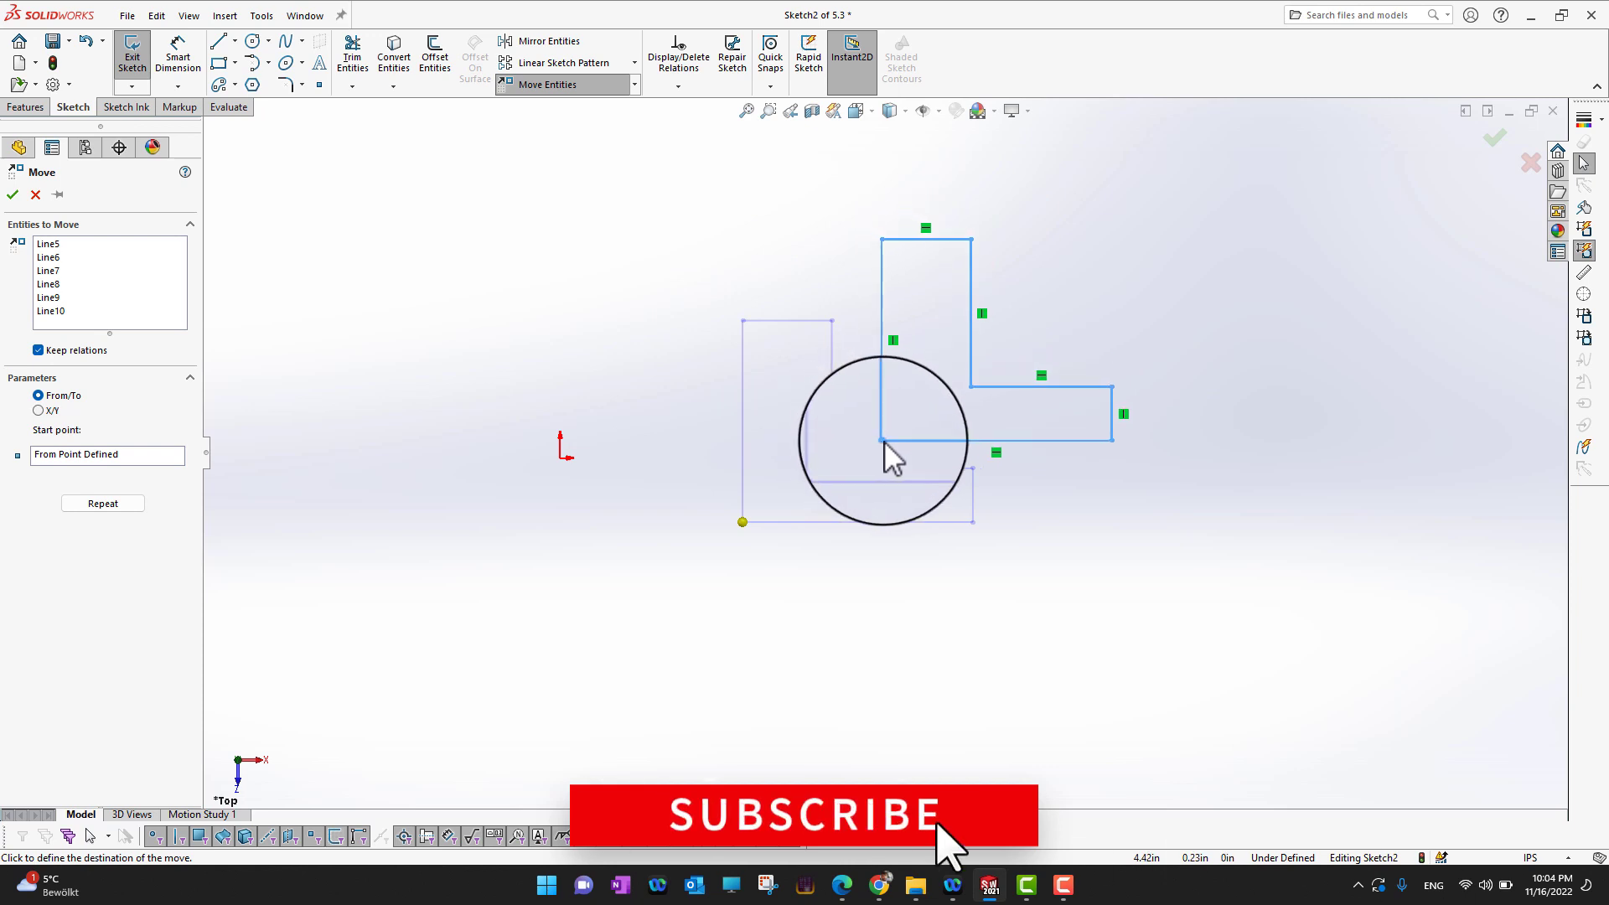
pyautogui.click(885, 443)
pyautogui.moveTo(882, 445)
pyautogui.mouseDown()
pyautogui.moveTo(631, 560)
pyautogui.moveTo(755, 384)
pyautogui.moveTo(728, 568)
pyautogui.moveTo(807, 503)
pyautogui.moveTo(1046, 467)
pyautogui.moveTo(1164, 626)
pyautogui.mouseUp()
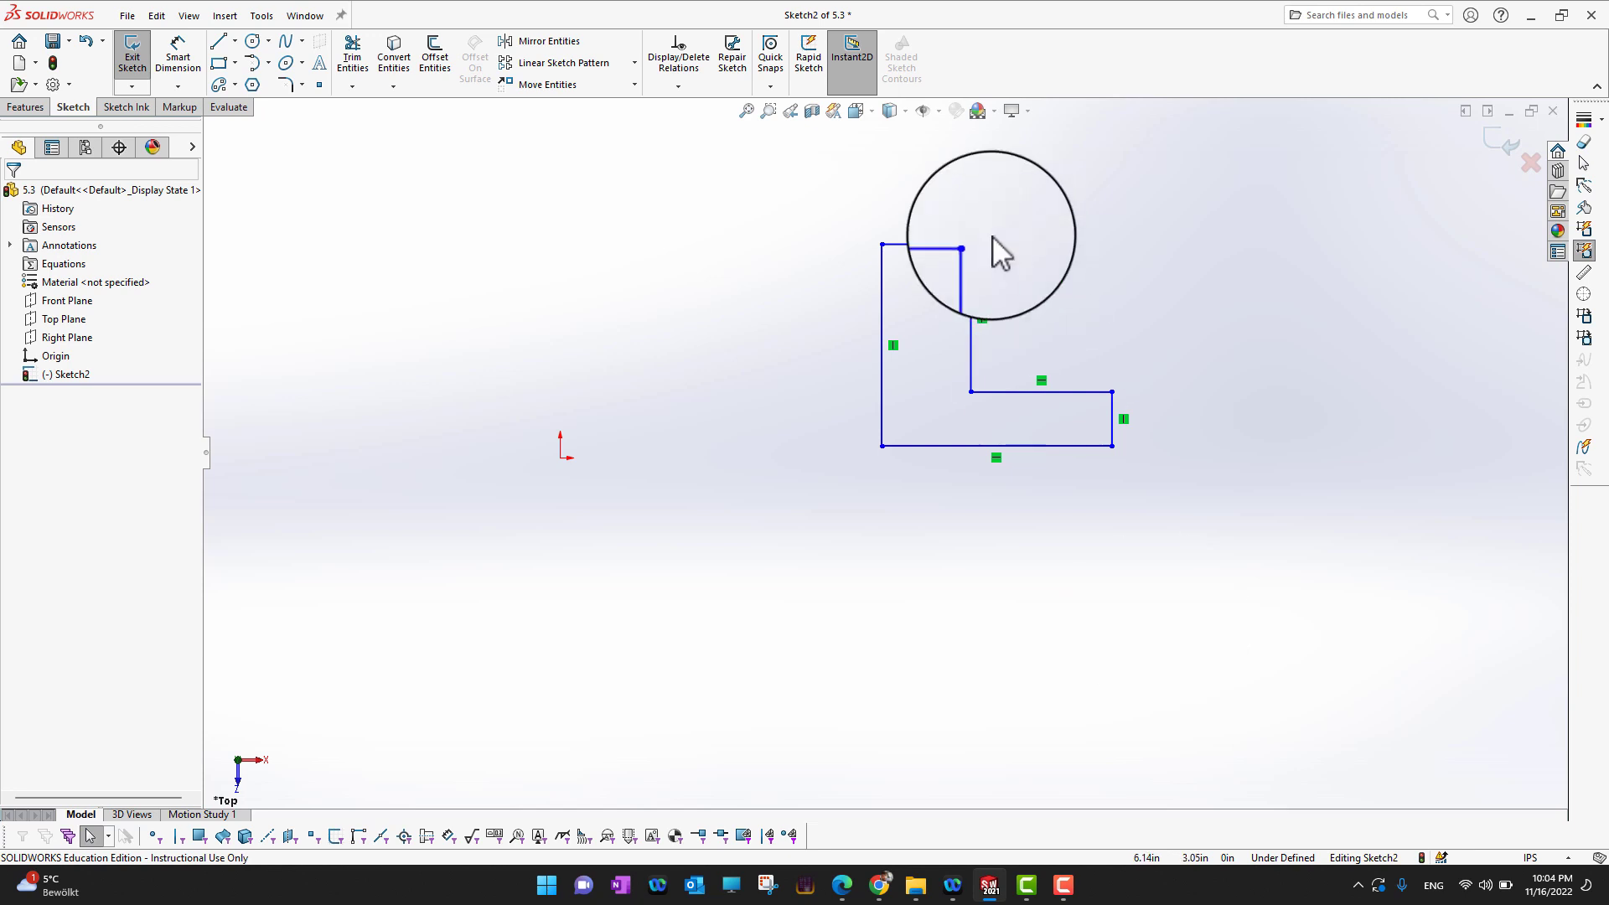
# - Copy the L profile with relations kept, using its lower-left corner as base point and the origin as destination
pyautogui.click(635, 85)
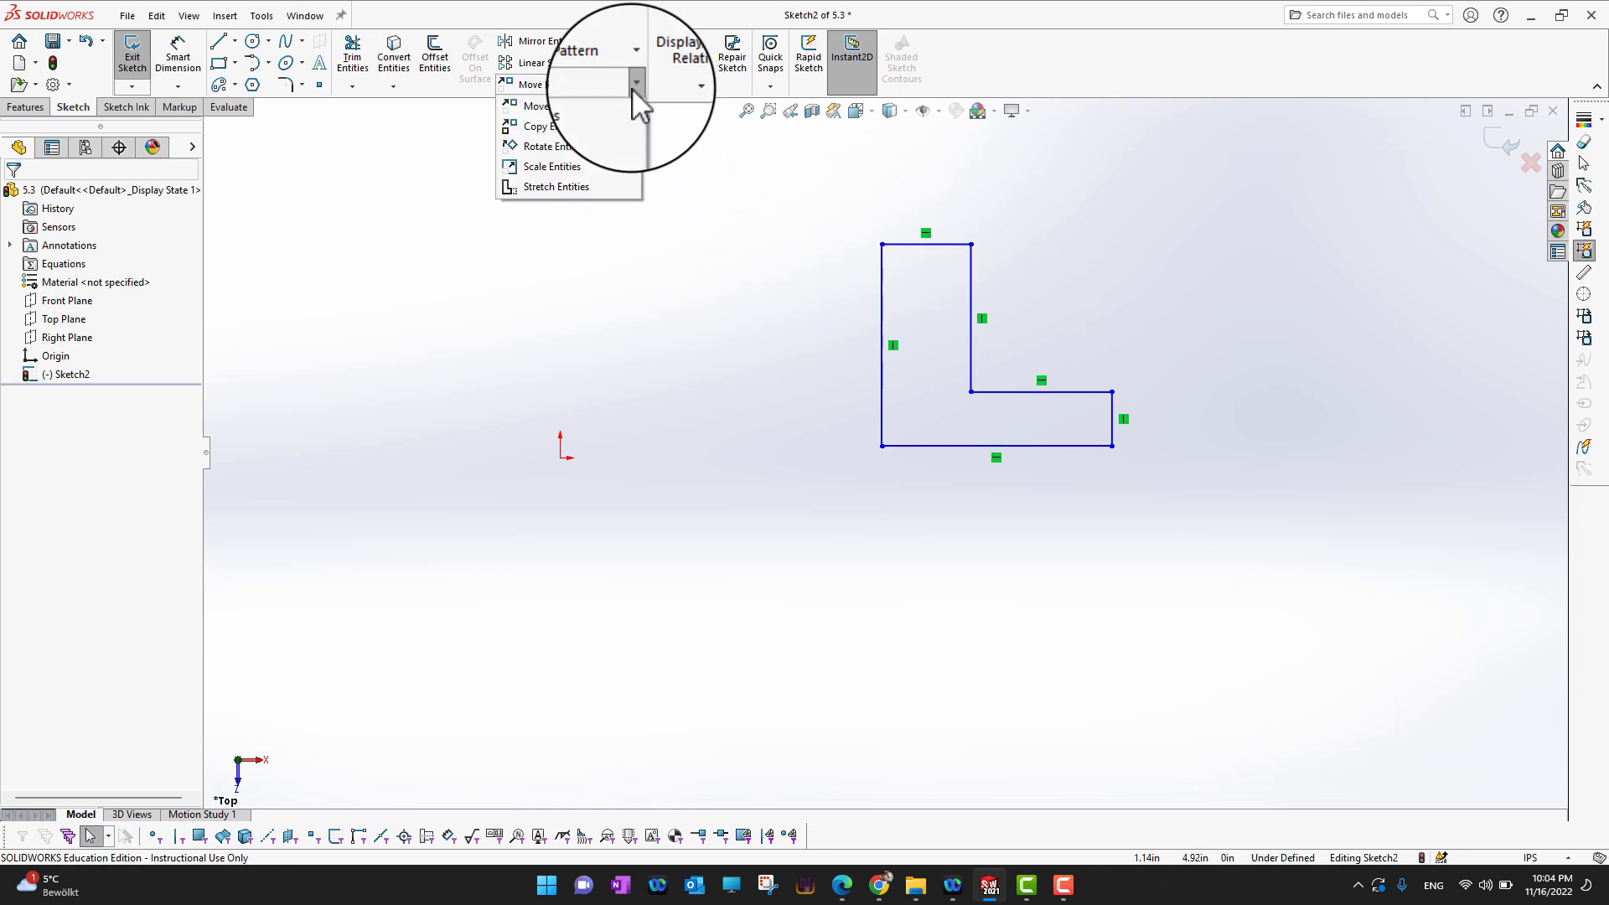
pyautogui.click(582, 126)
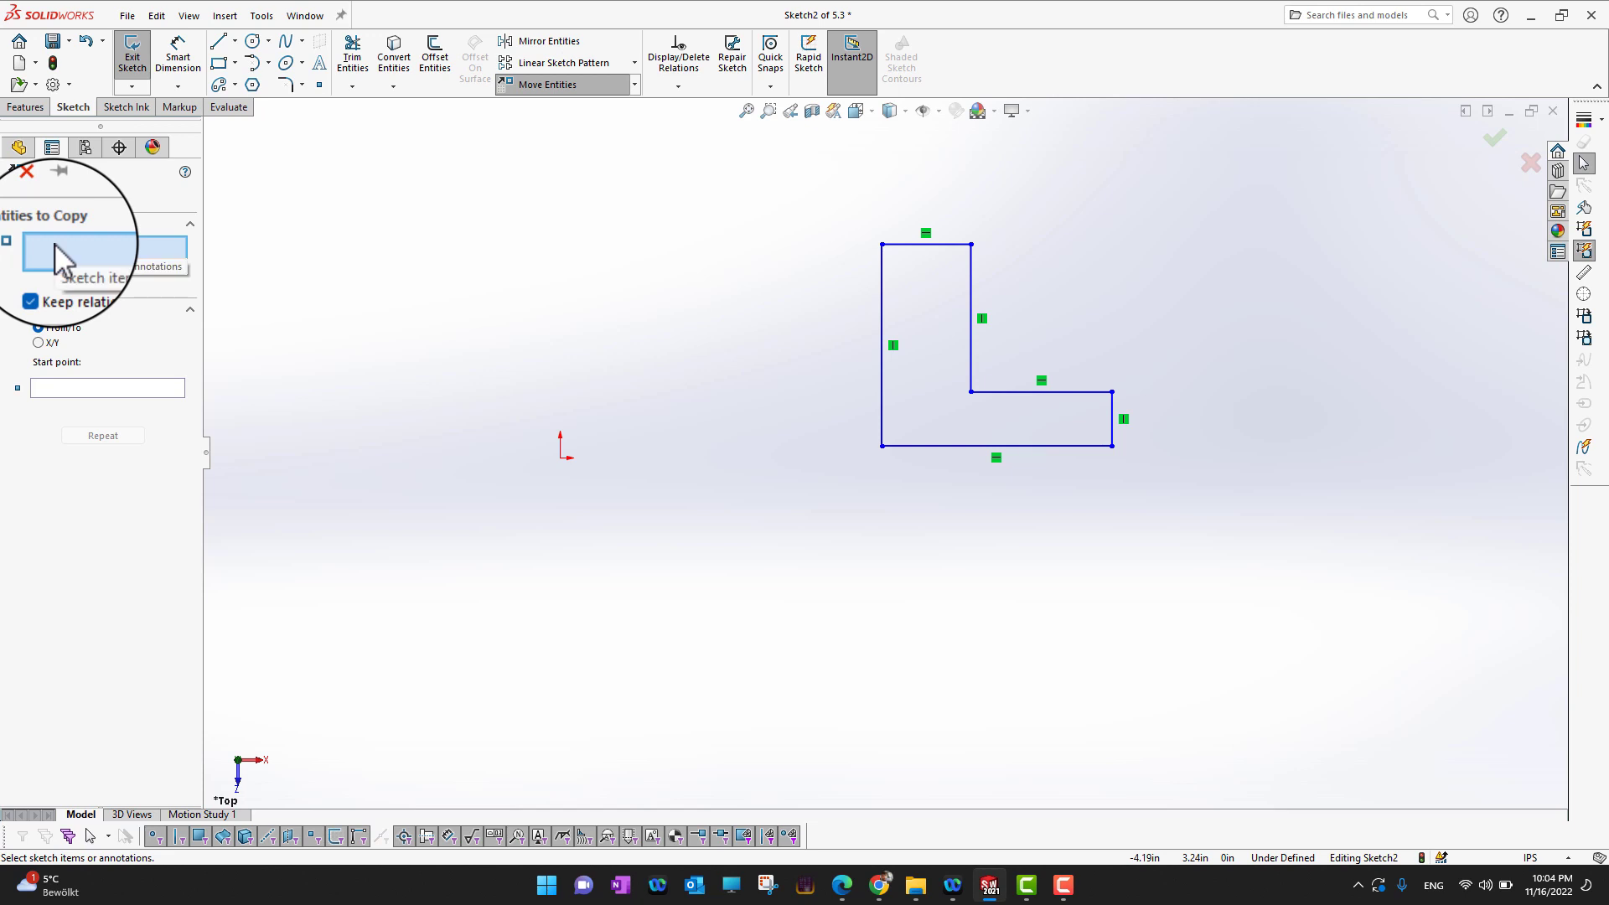
pyautogui.moveTo(813, 192); pyautogui.dragTo(1207, 543)
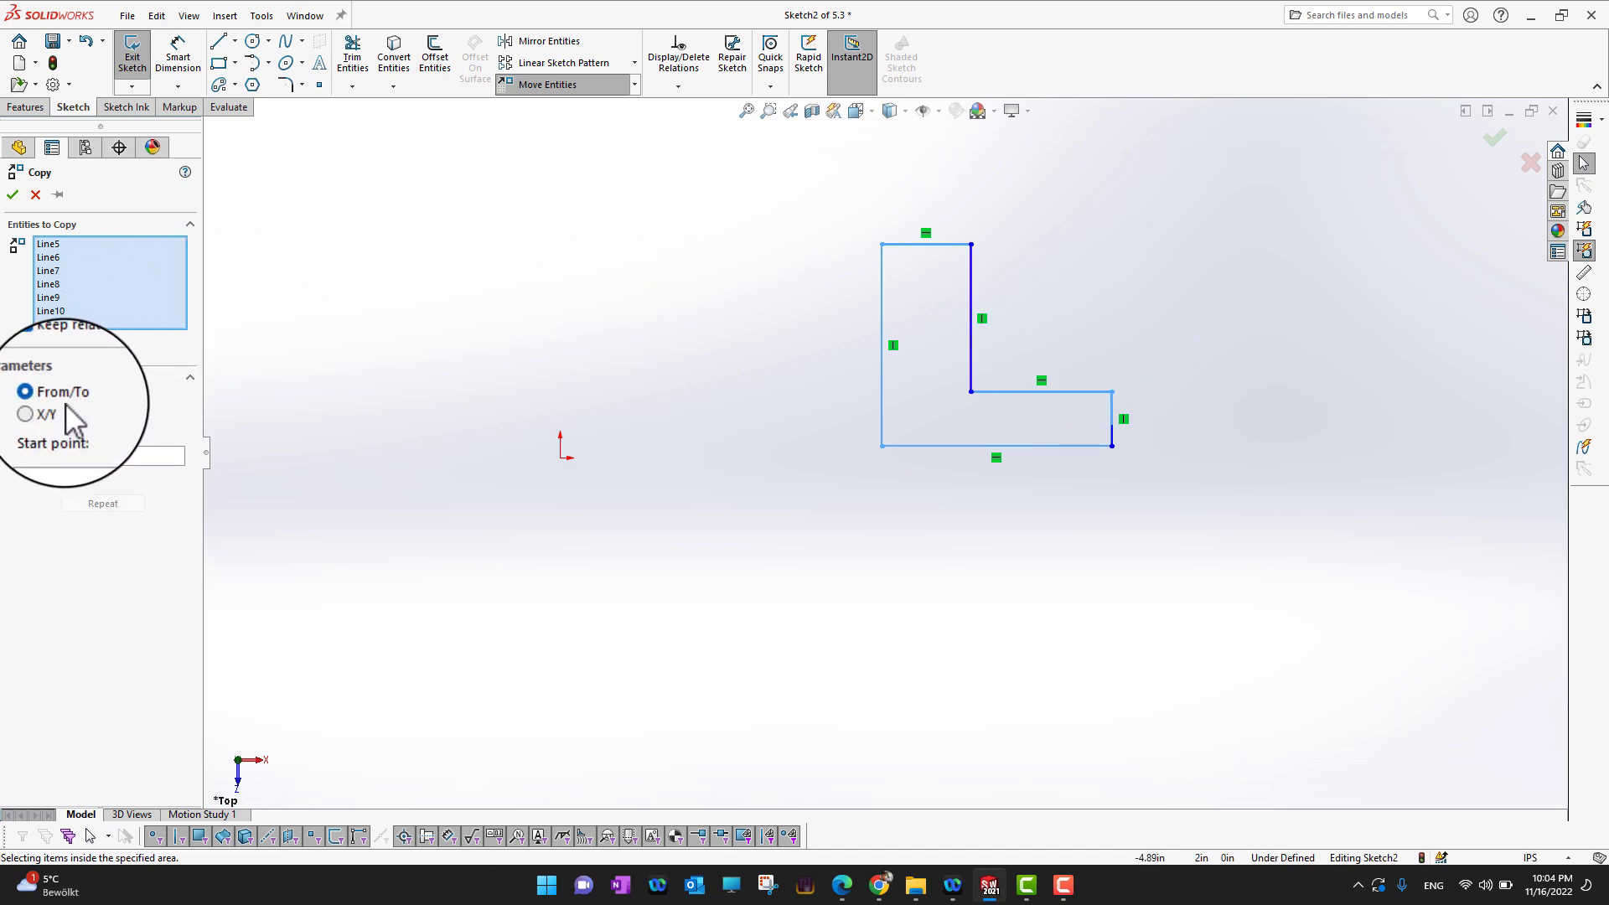
pyautogui.click(87, 453)
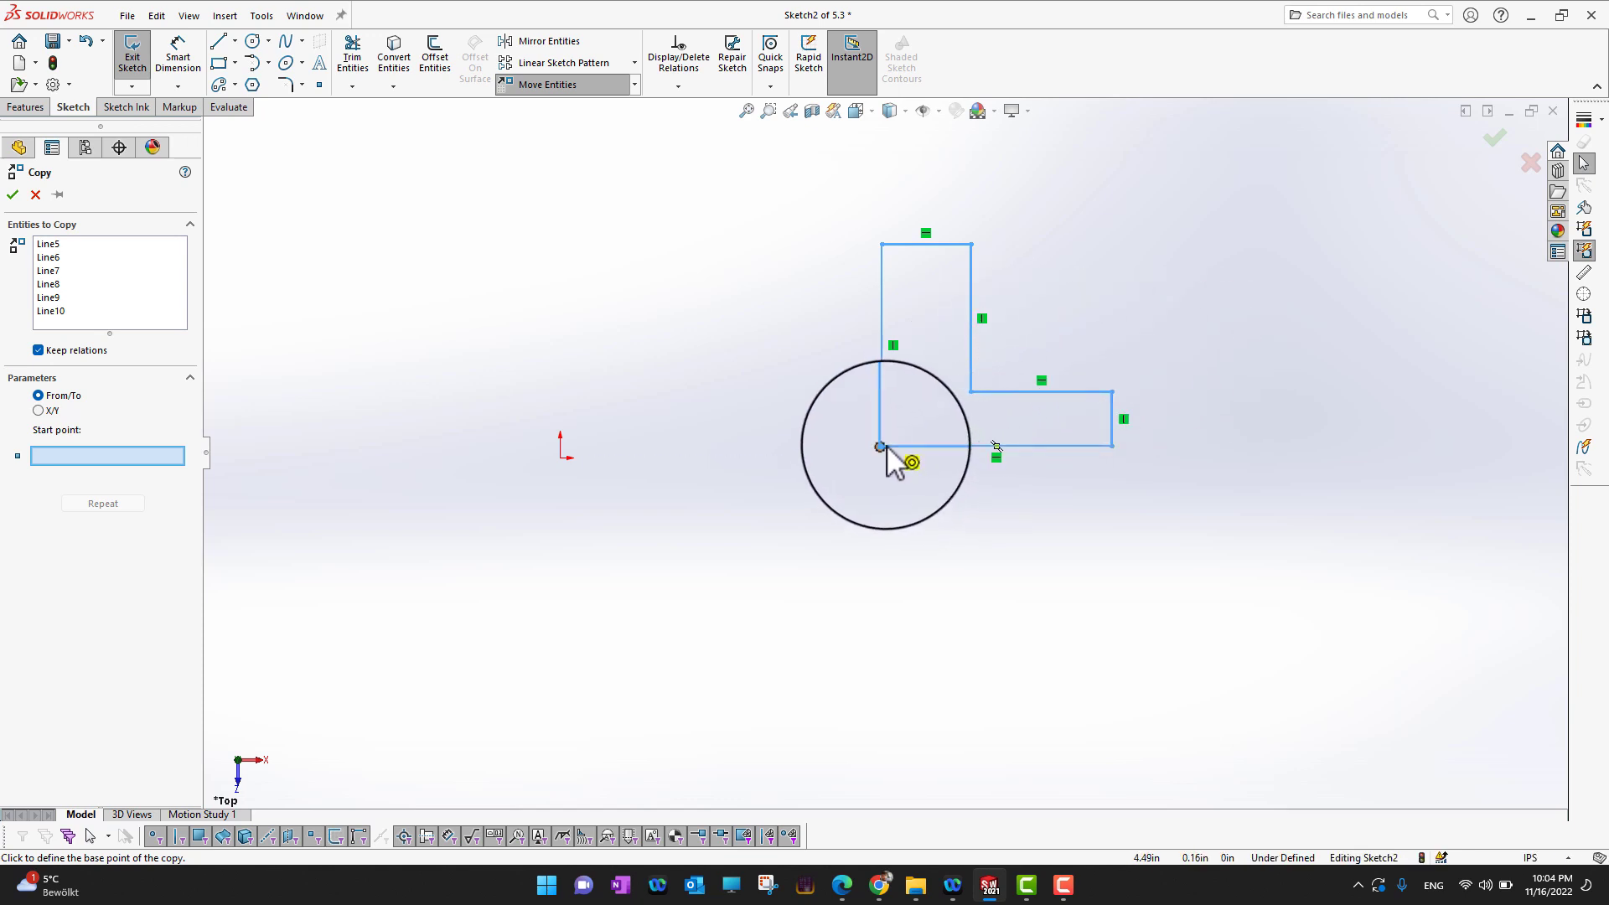
pyautogui.click(882, 445)
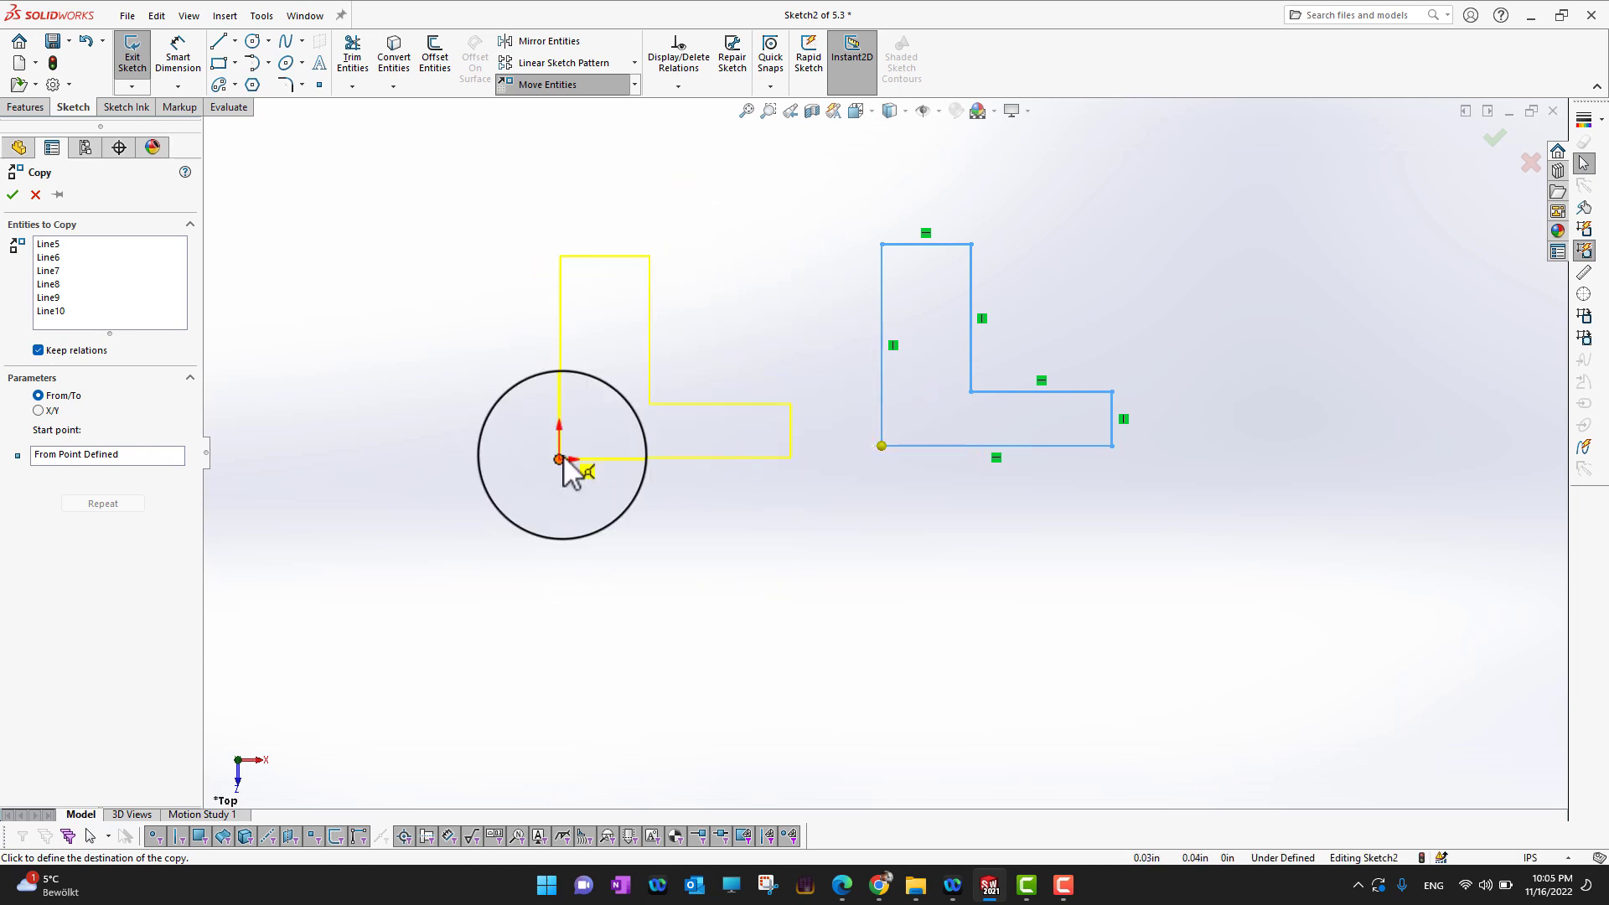
pyautogui.click(562, 458)
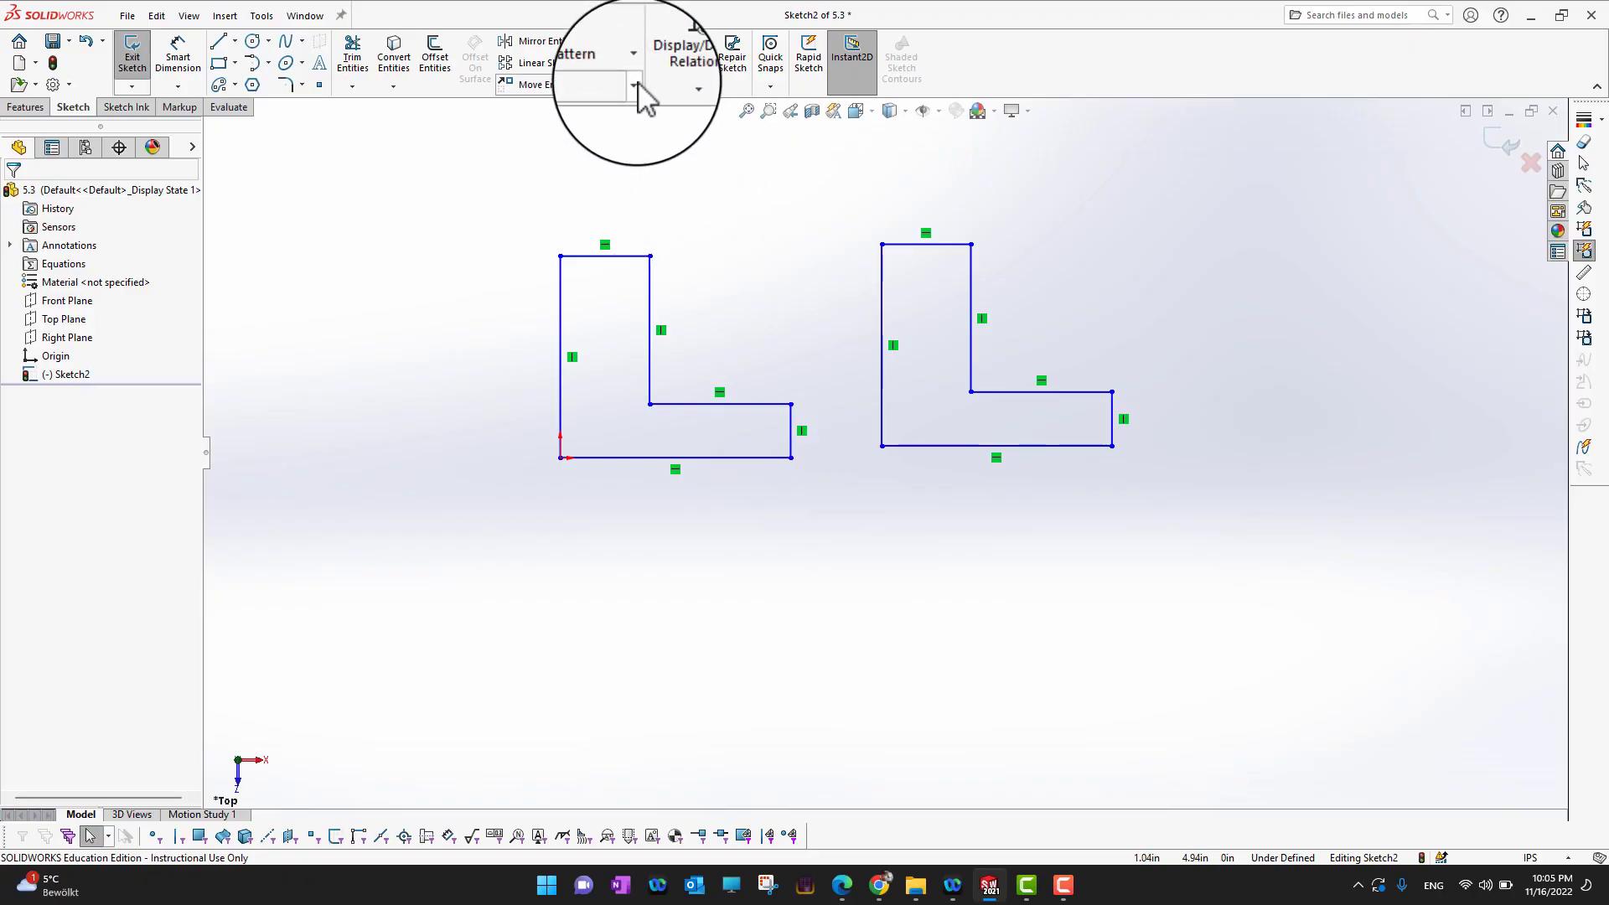
# - Set up a rotation of the original right-hand L profile about its upper-left corner with Rotate Entities, keeping relations
pyautogui.click(635, 84)
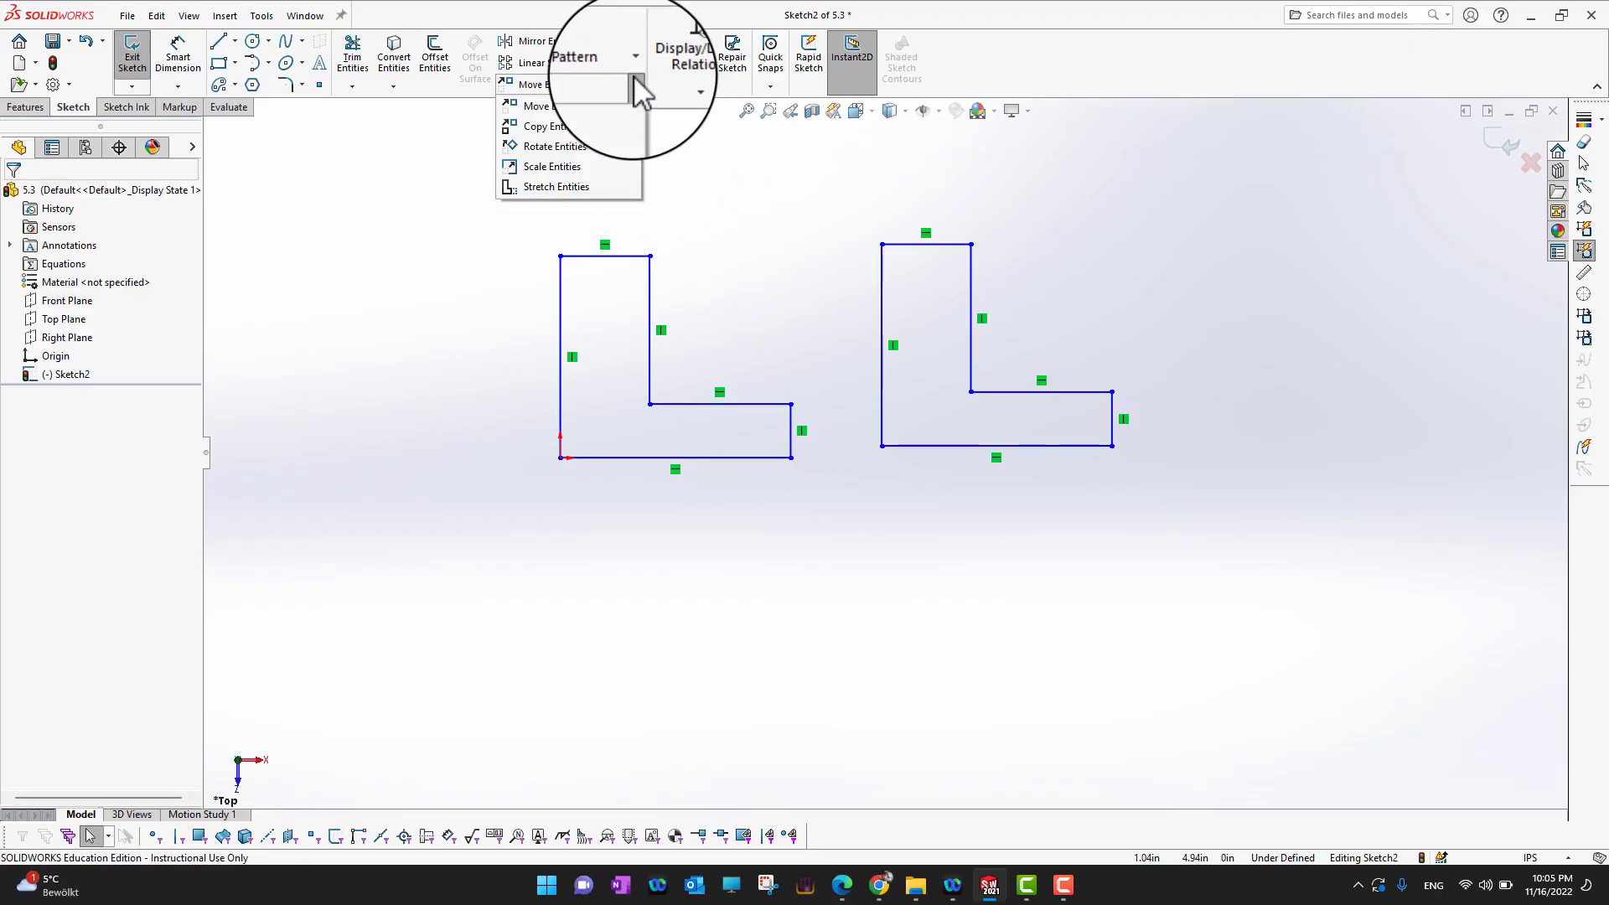
pyautogui.click(589, 164)
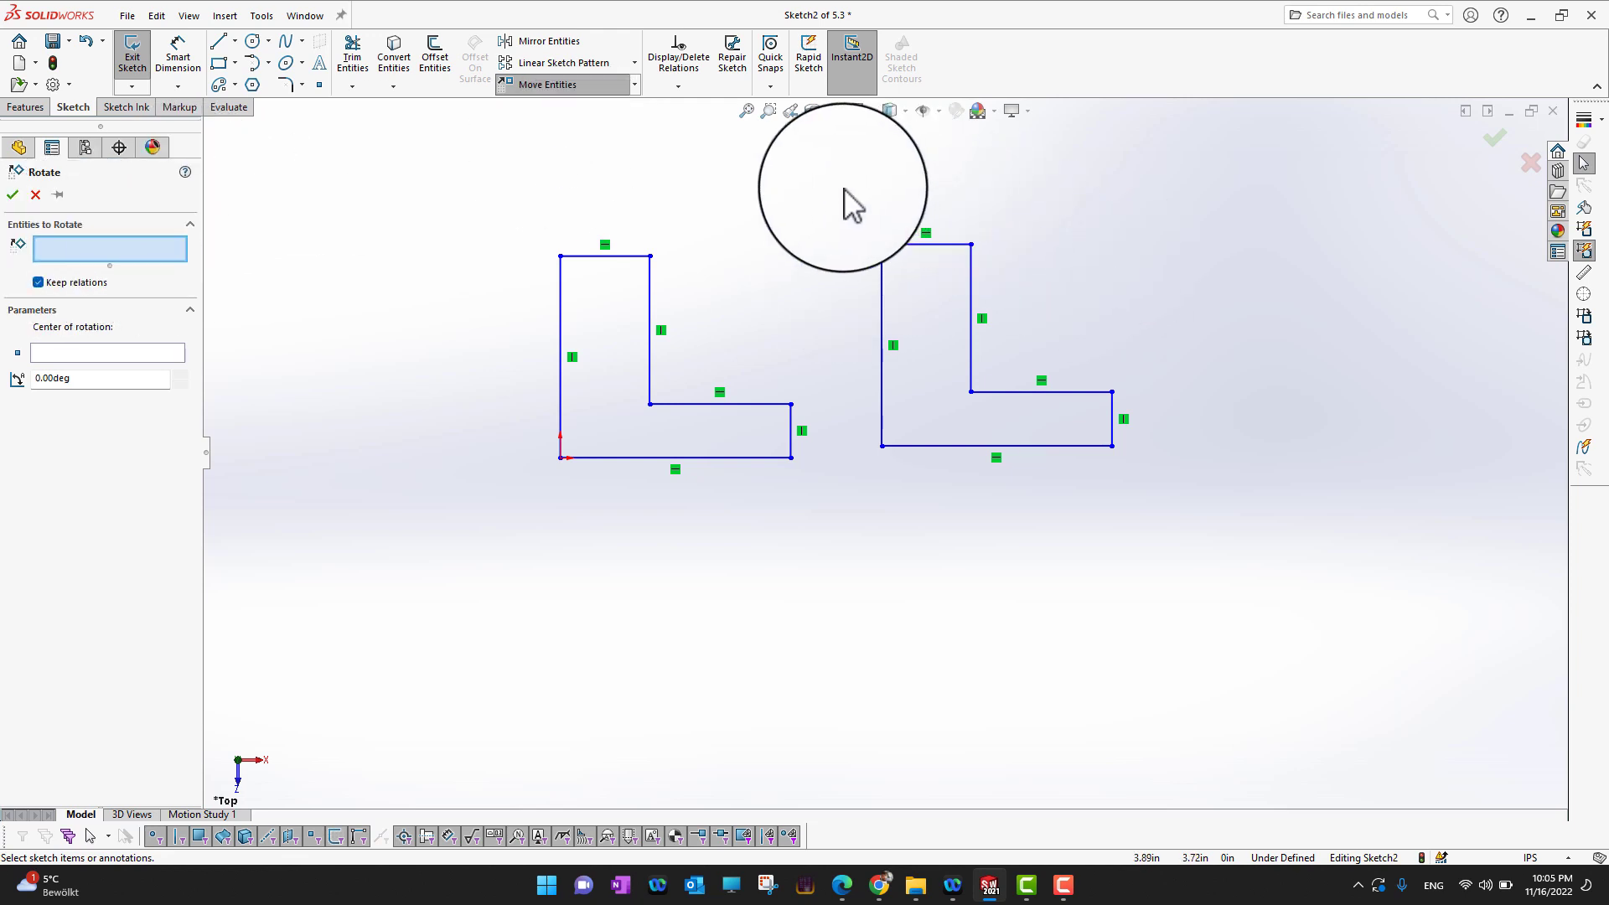
pyautogui.moveTo(843, 188); pyautogui.dragTo(1217, 500)
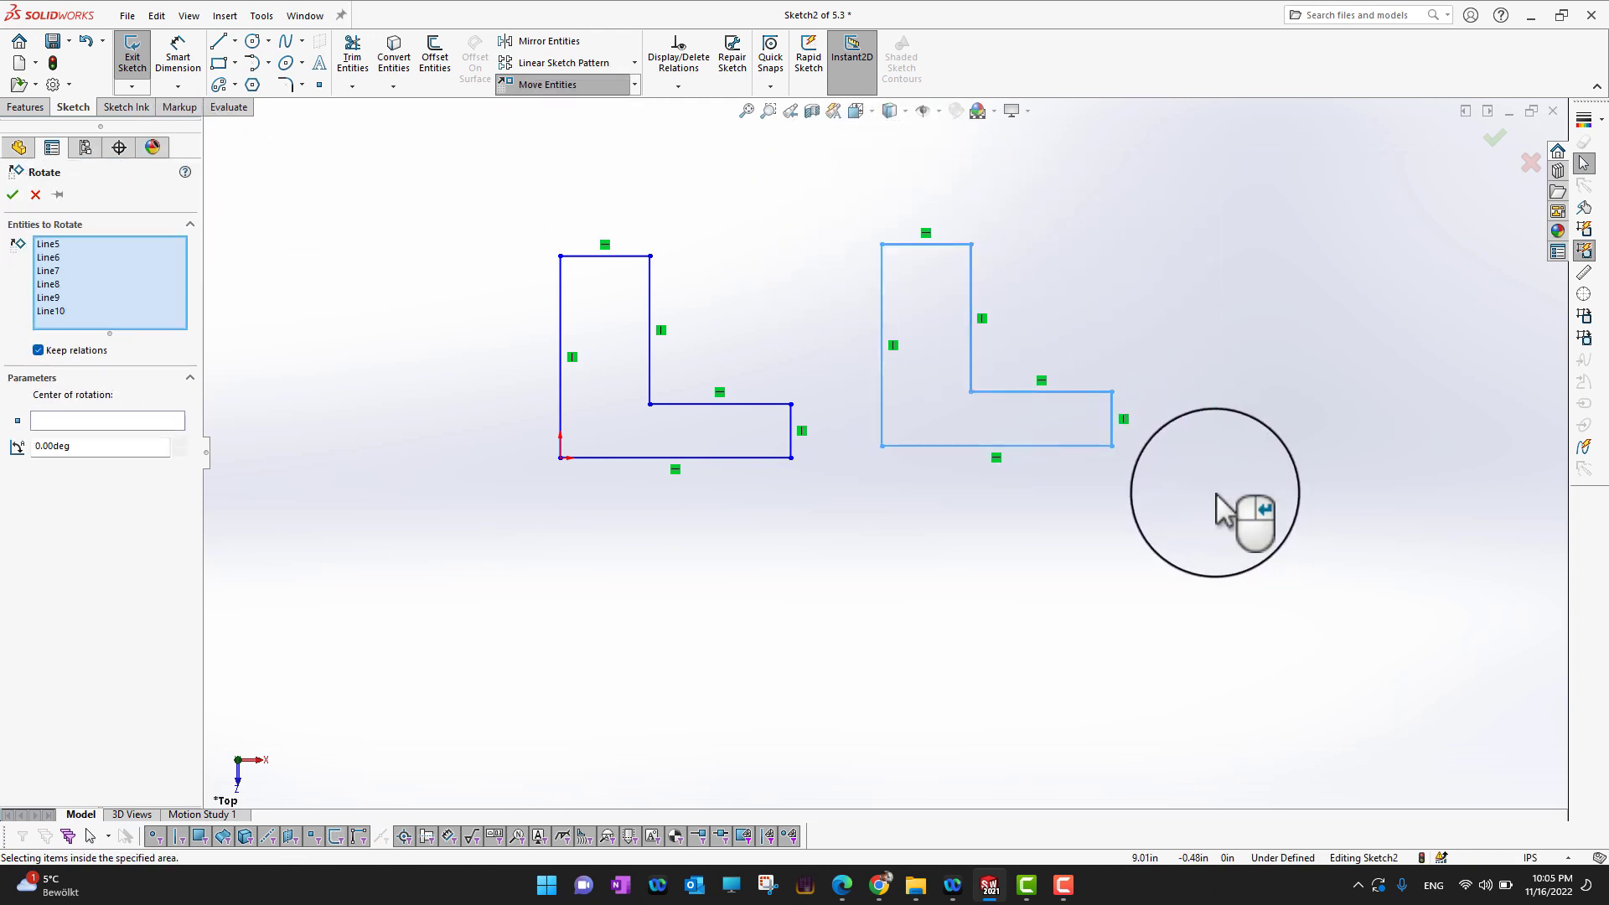
pyautogui.click(99, 421)
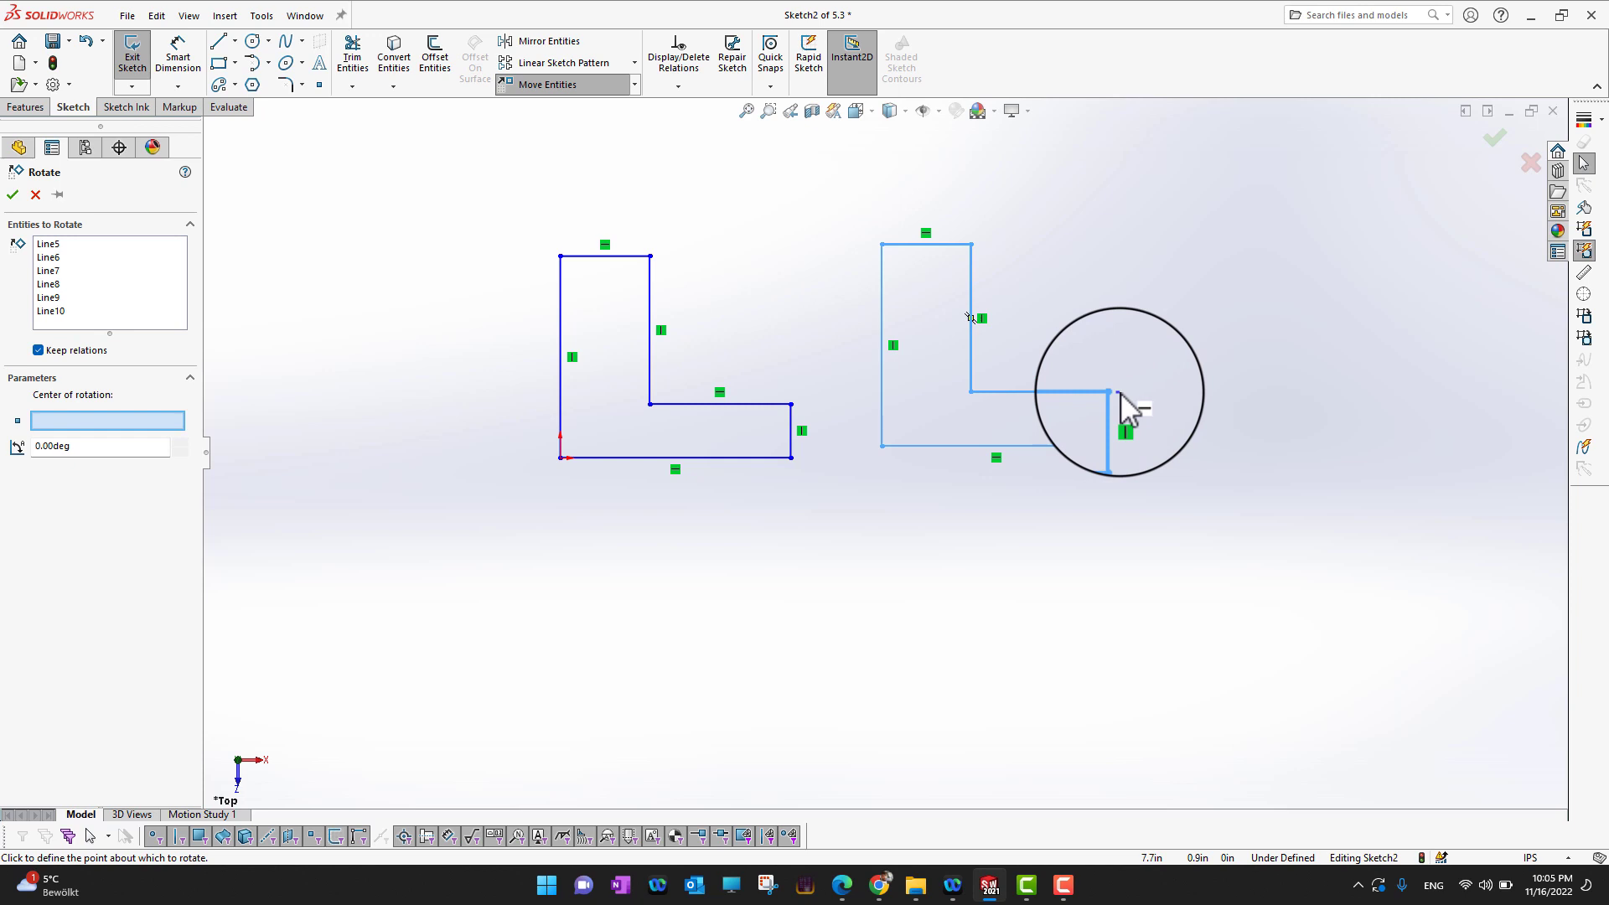
pyautogui.click(882, 244)
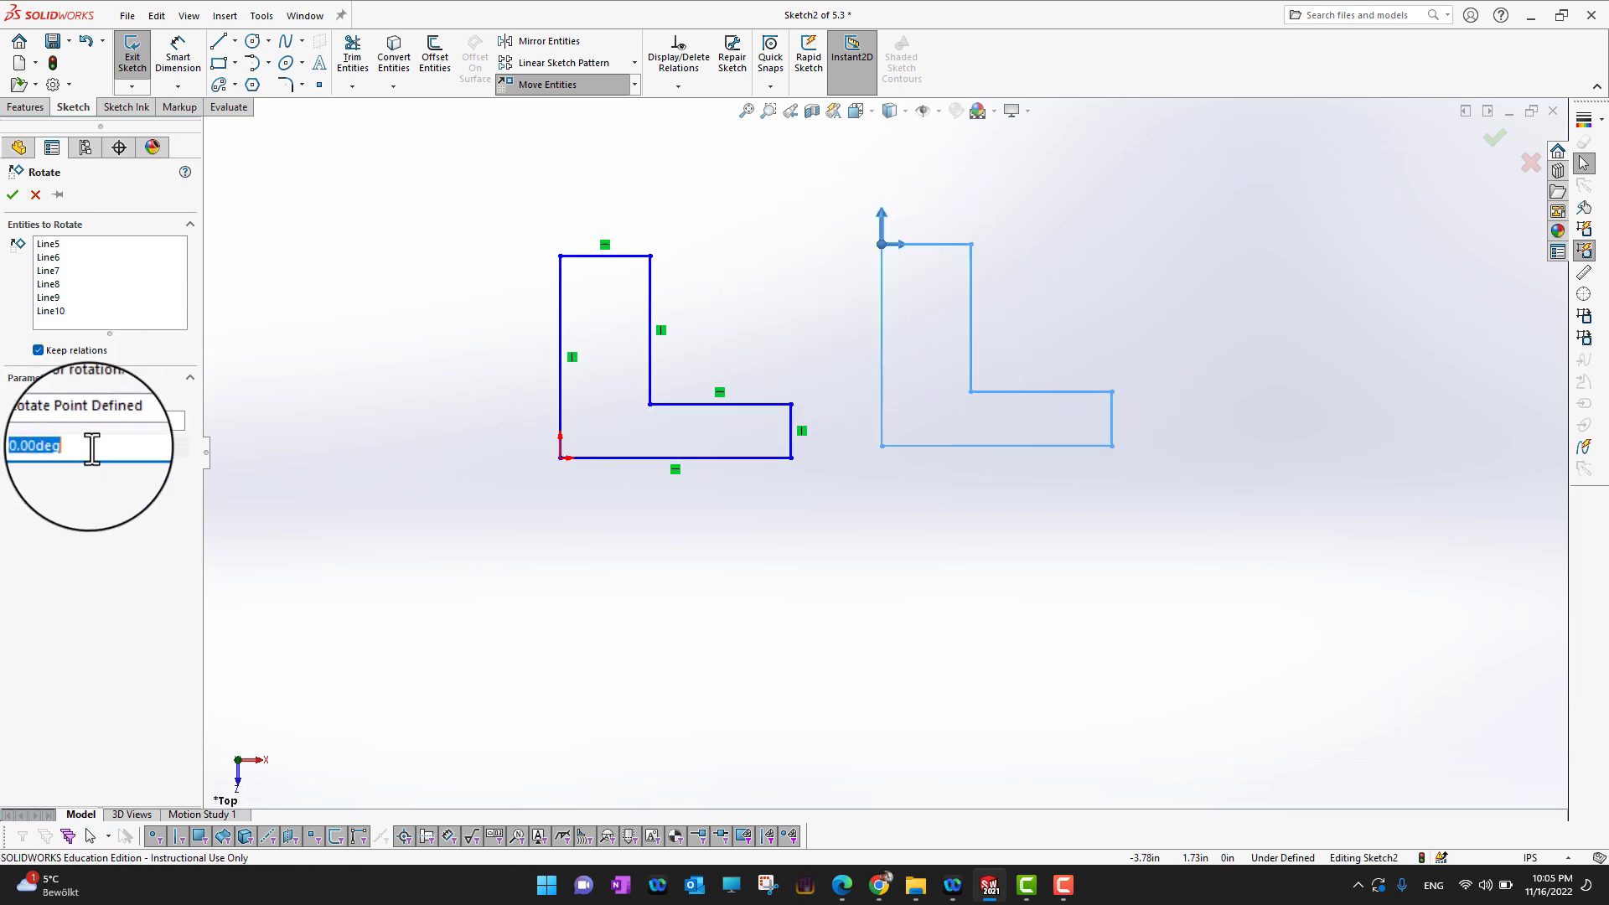
# - Try rotation angles of 5 and 15 degrees on the selected L profile
pyautogui.click(138, 453)
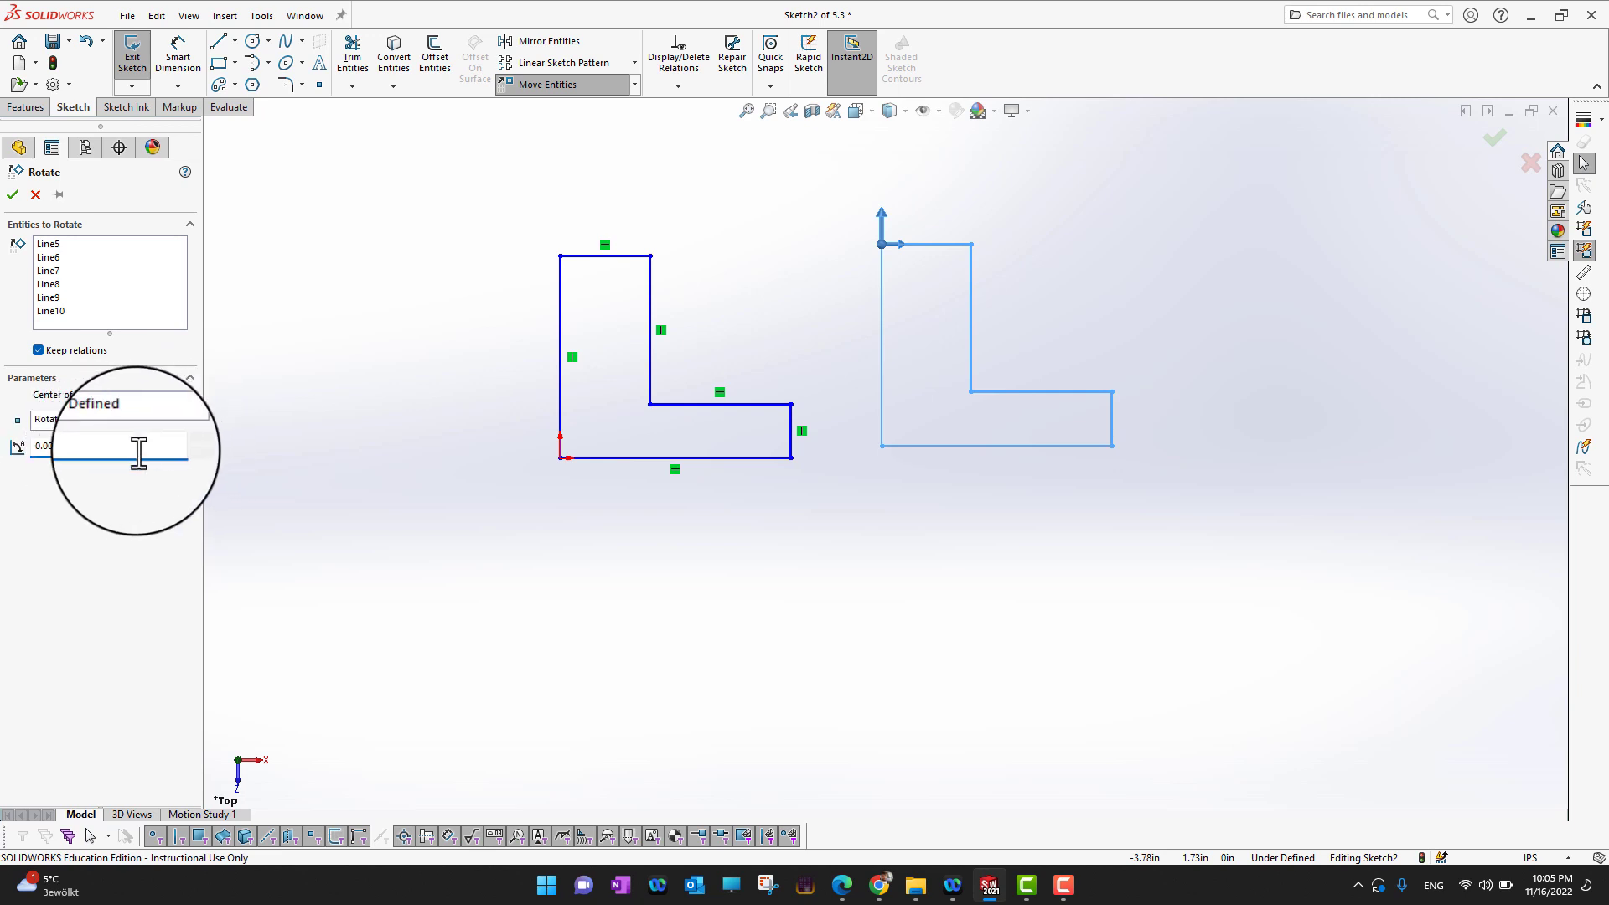
pyautogui.doubleClick(107, 449)
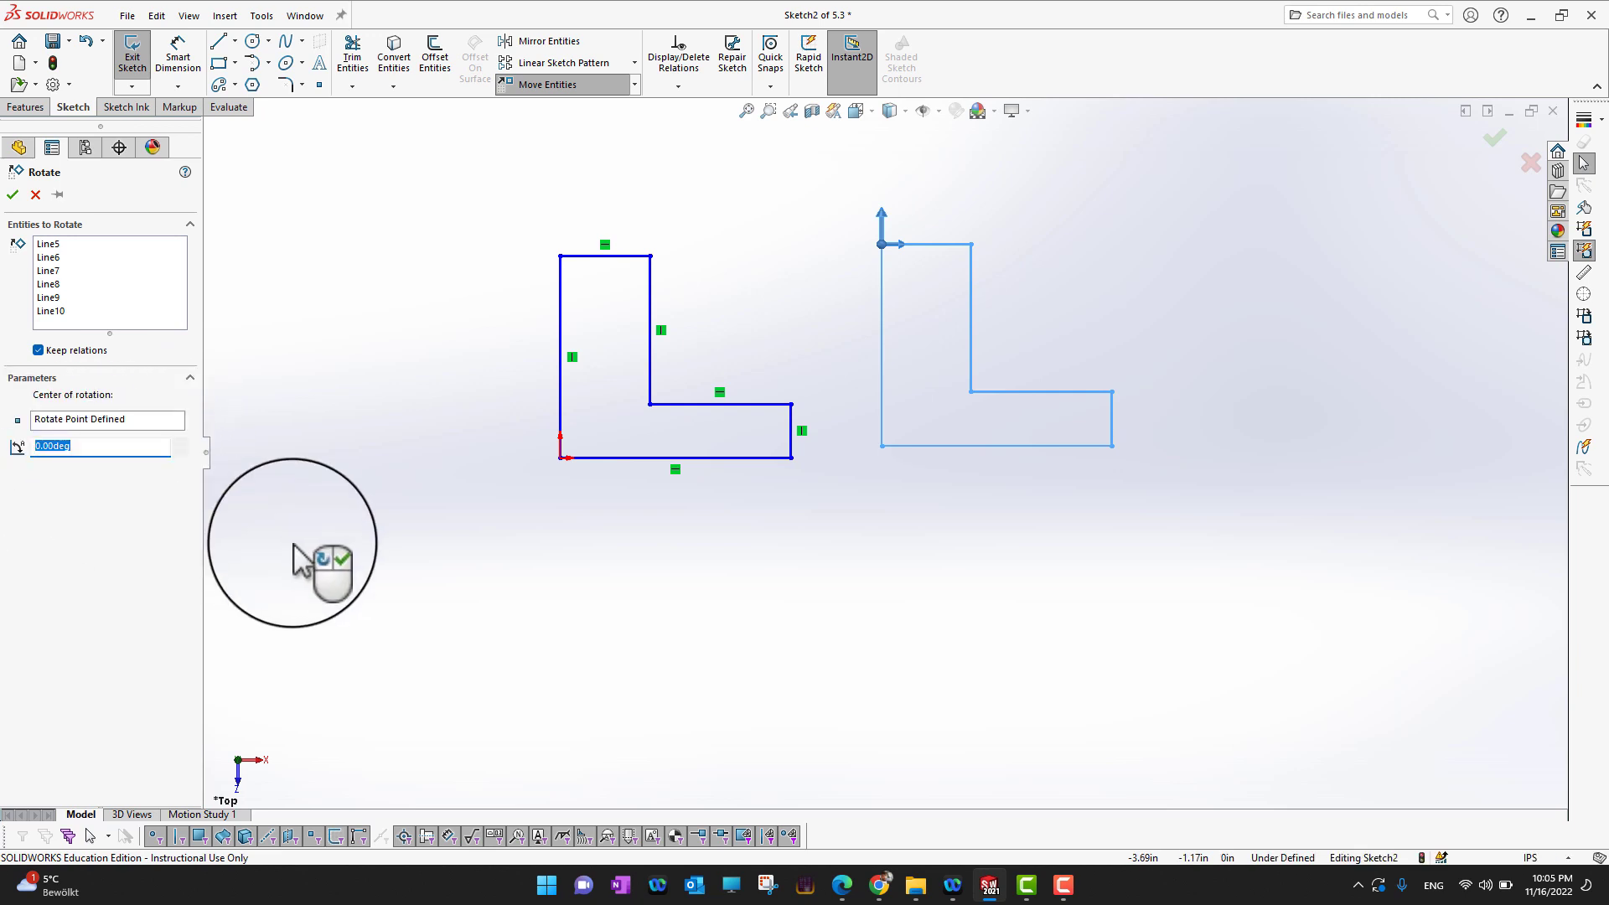
pyautogui.write('5')
pyautogui.press('Return')
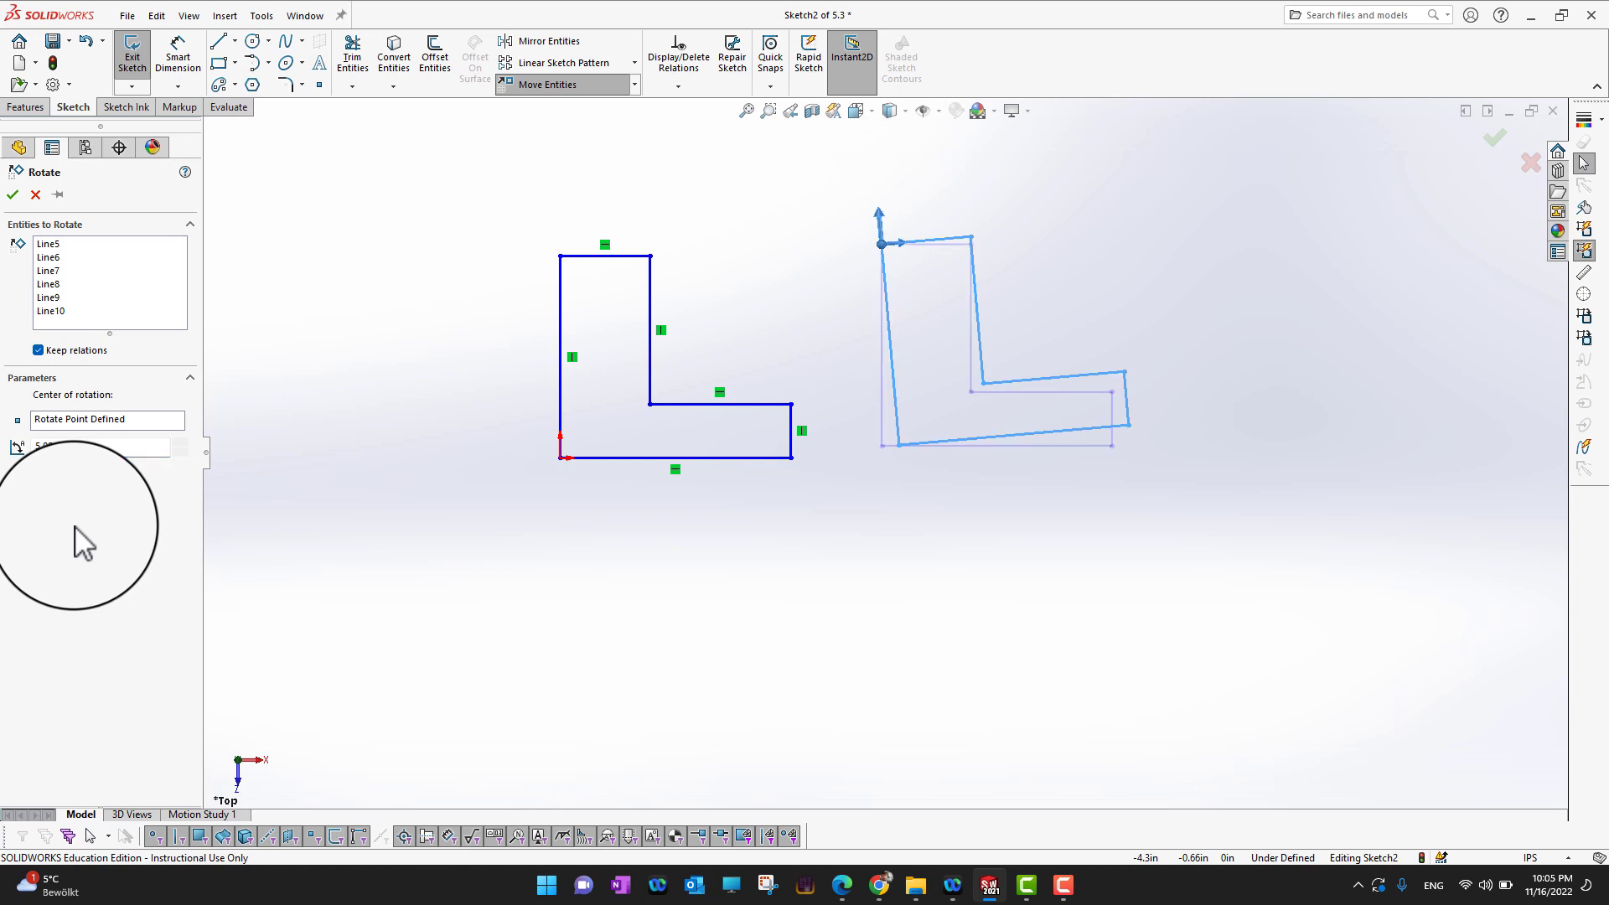
pyautogui.doubleClick(90, 447)
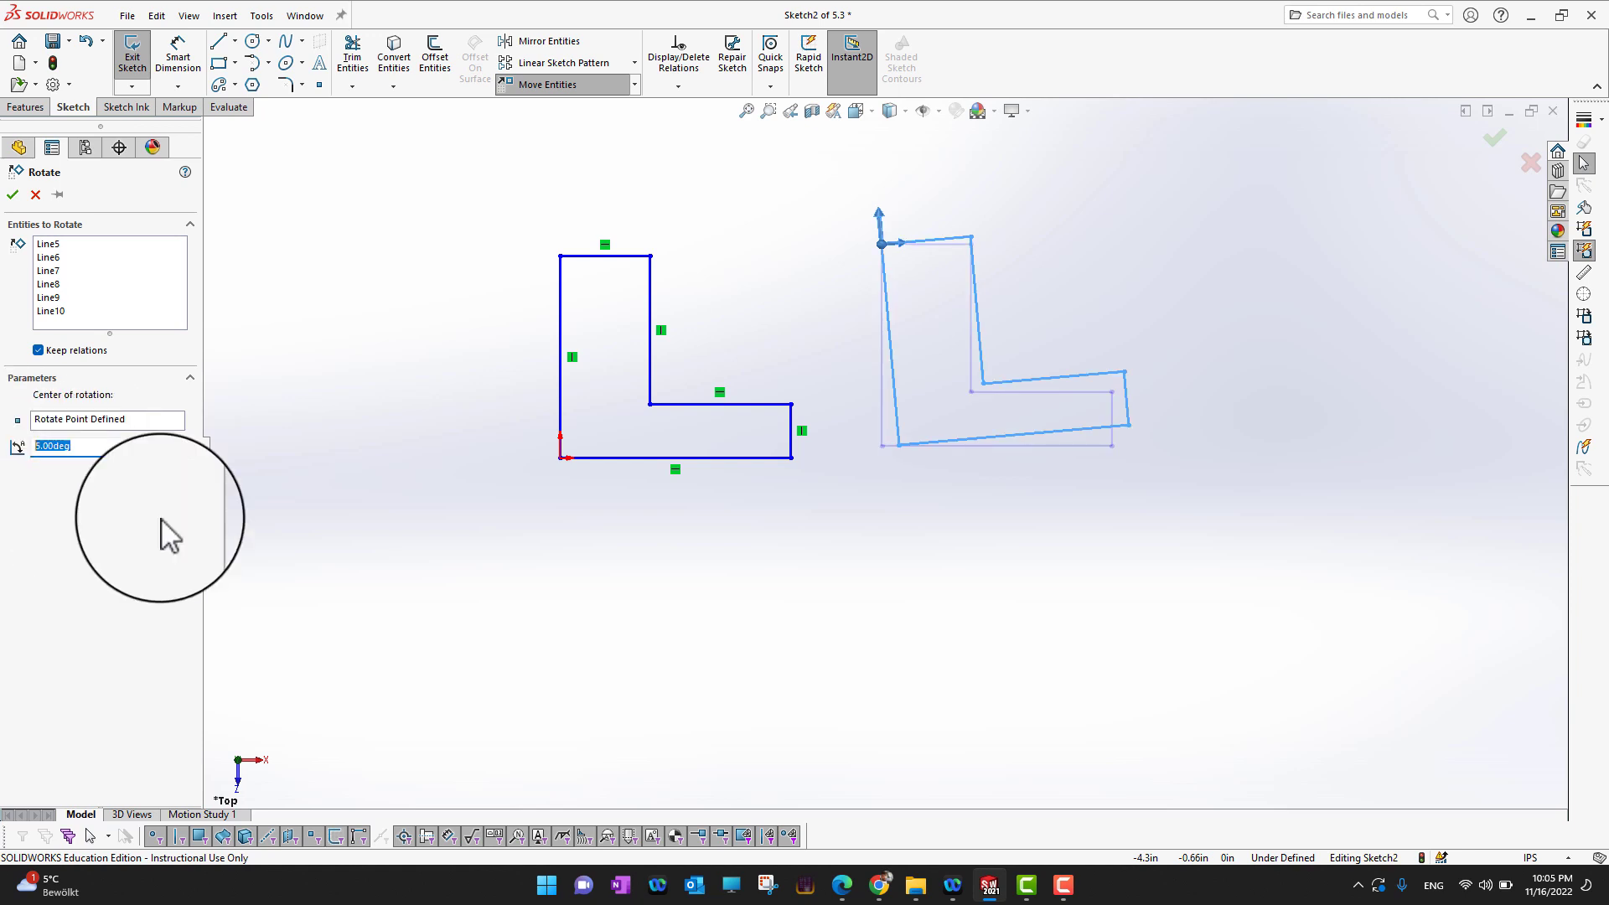
pyautogui.write('15')
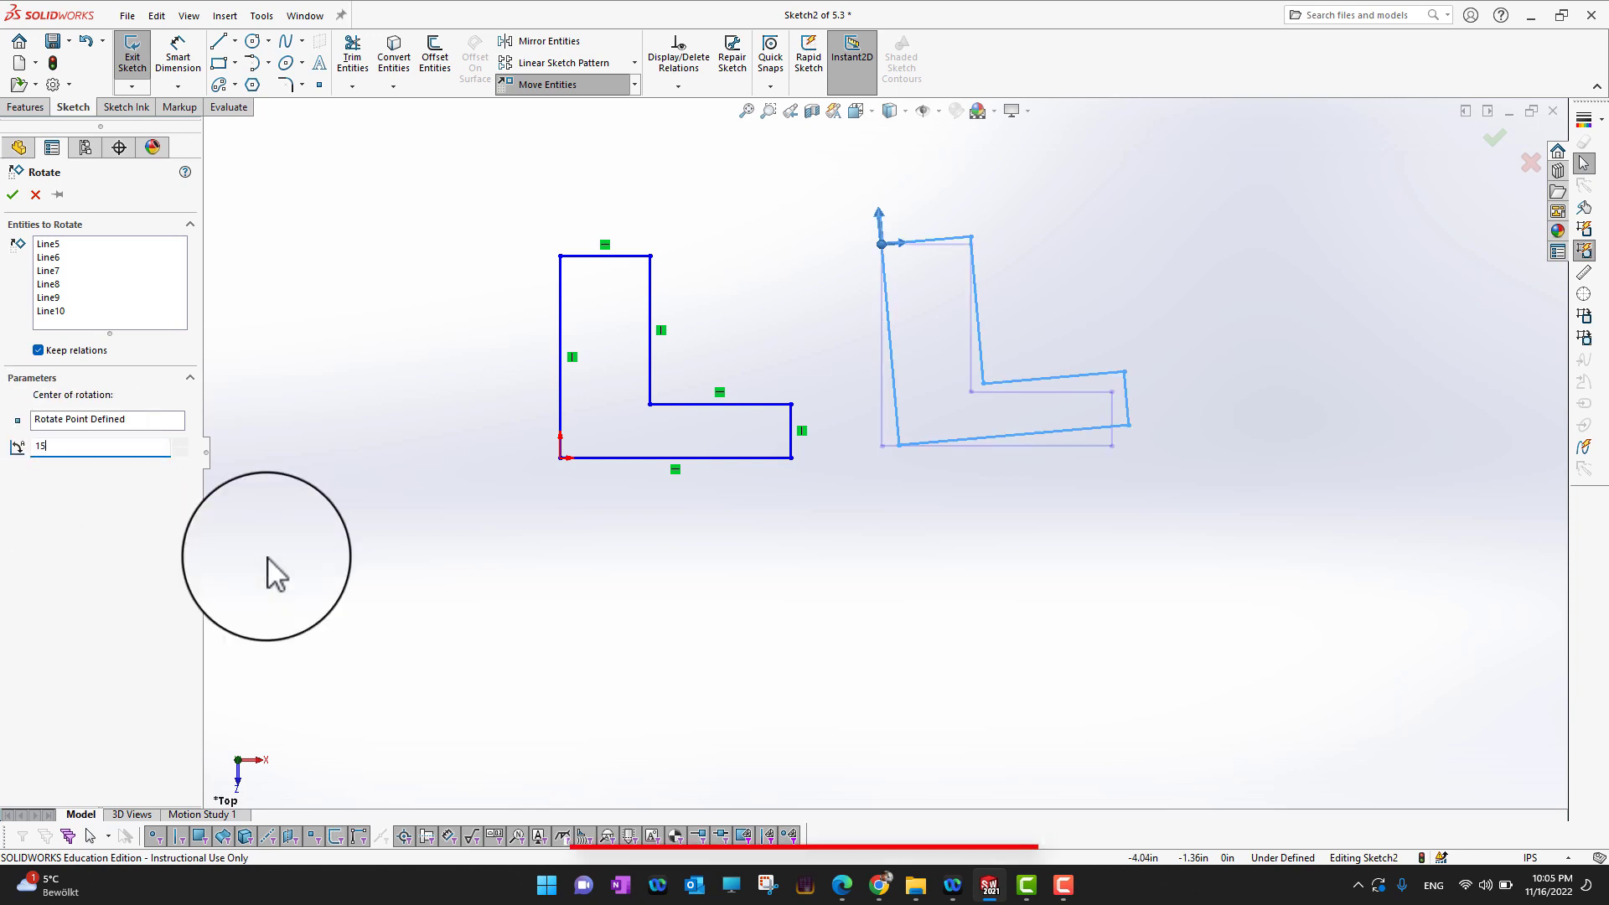
pyautogui.press('Return')
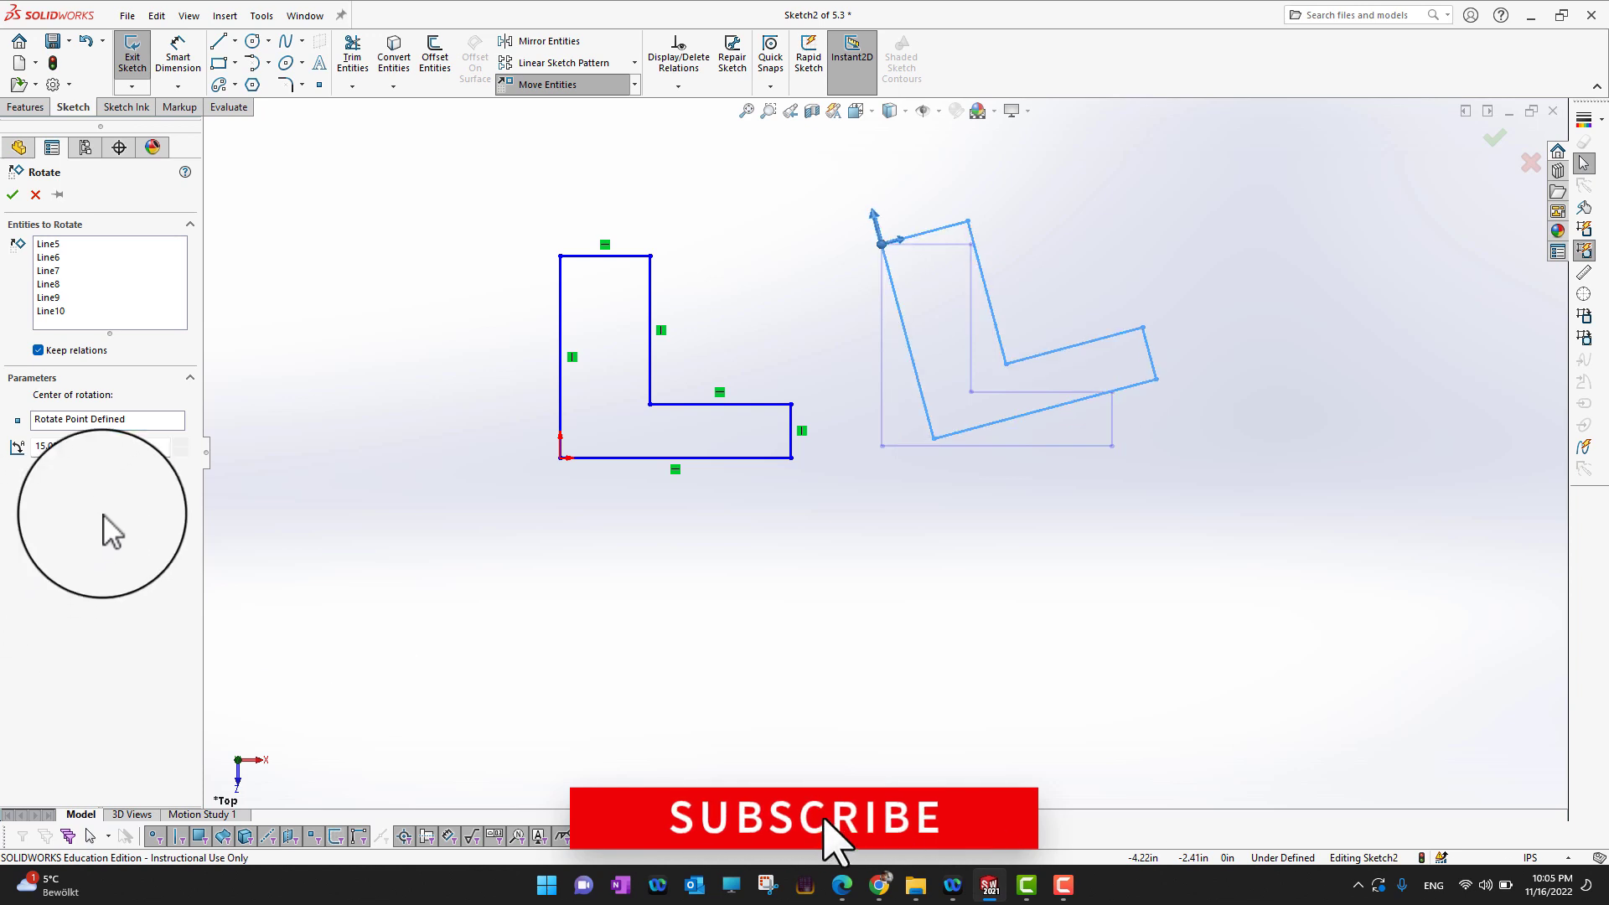
# - Set the rotation angle to 45 degrees and apply the rotation
pyautogui.doubleClick(99, 447)
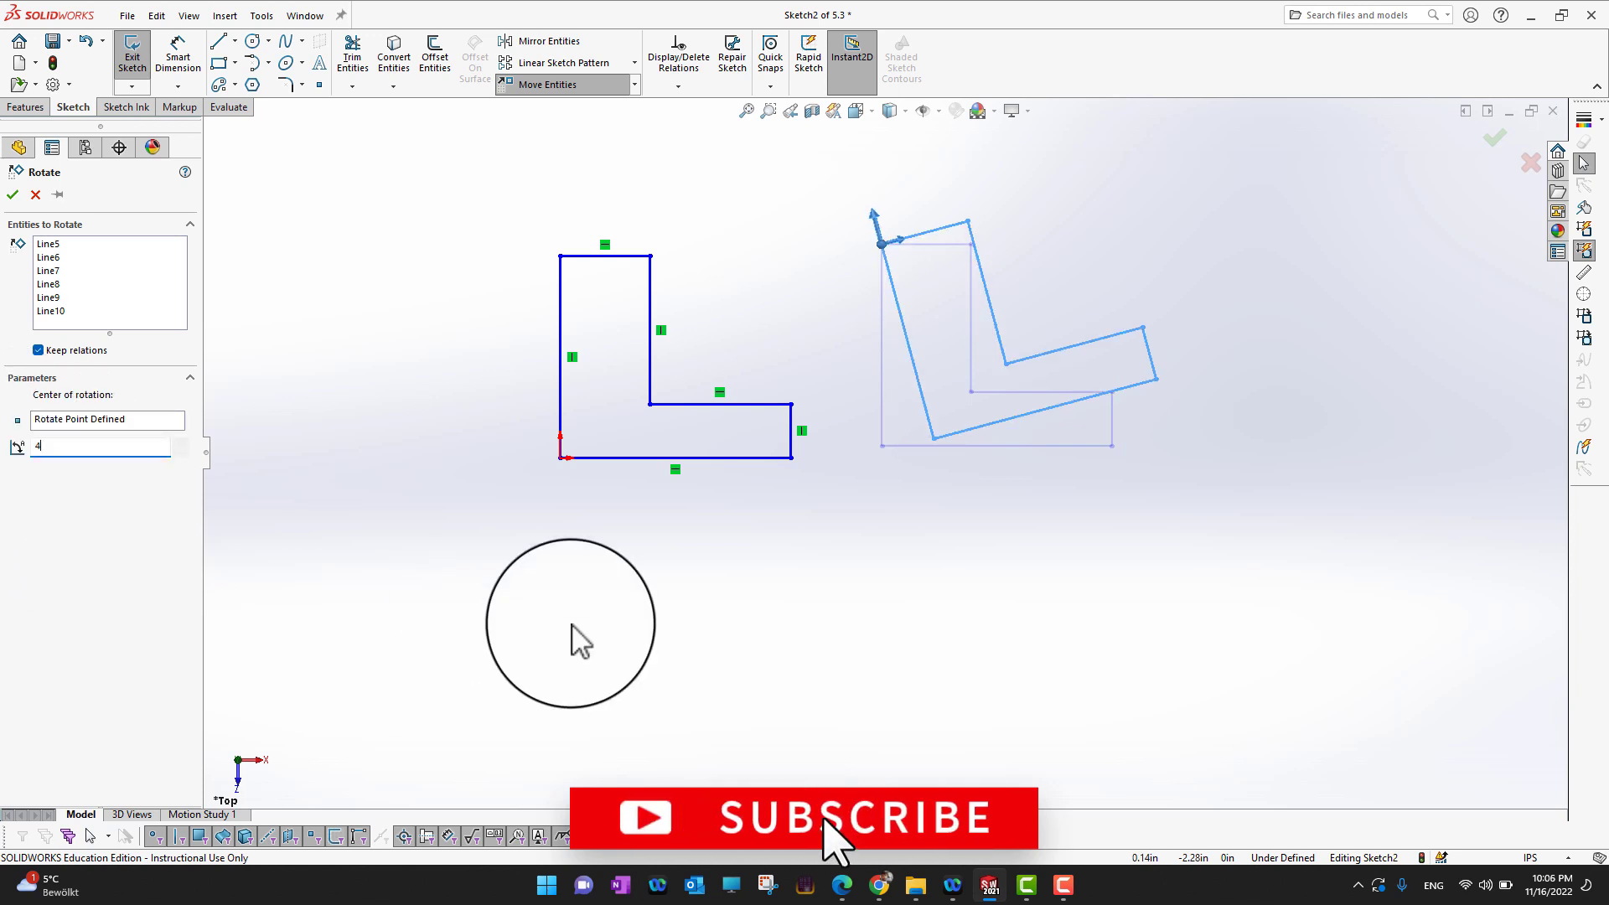
pyautogui.press('Return')
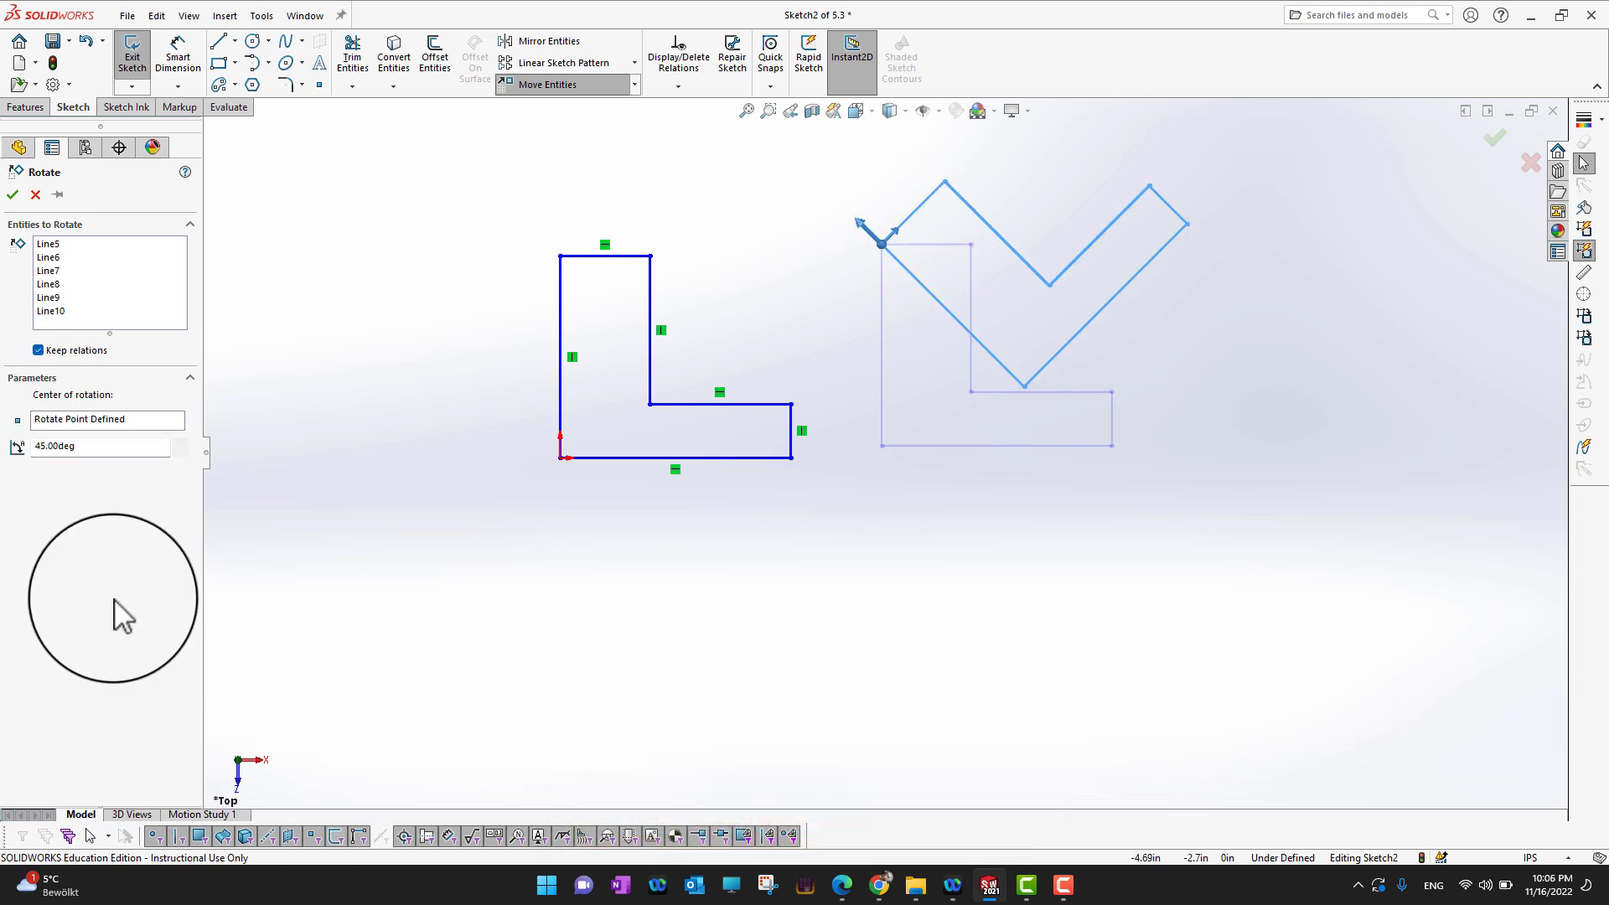
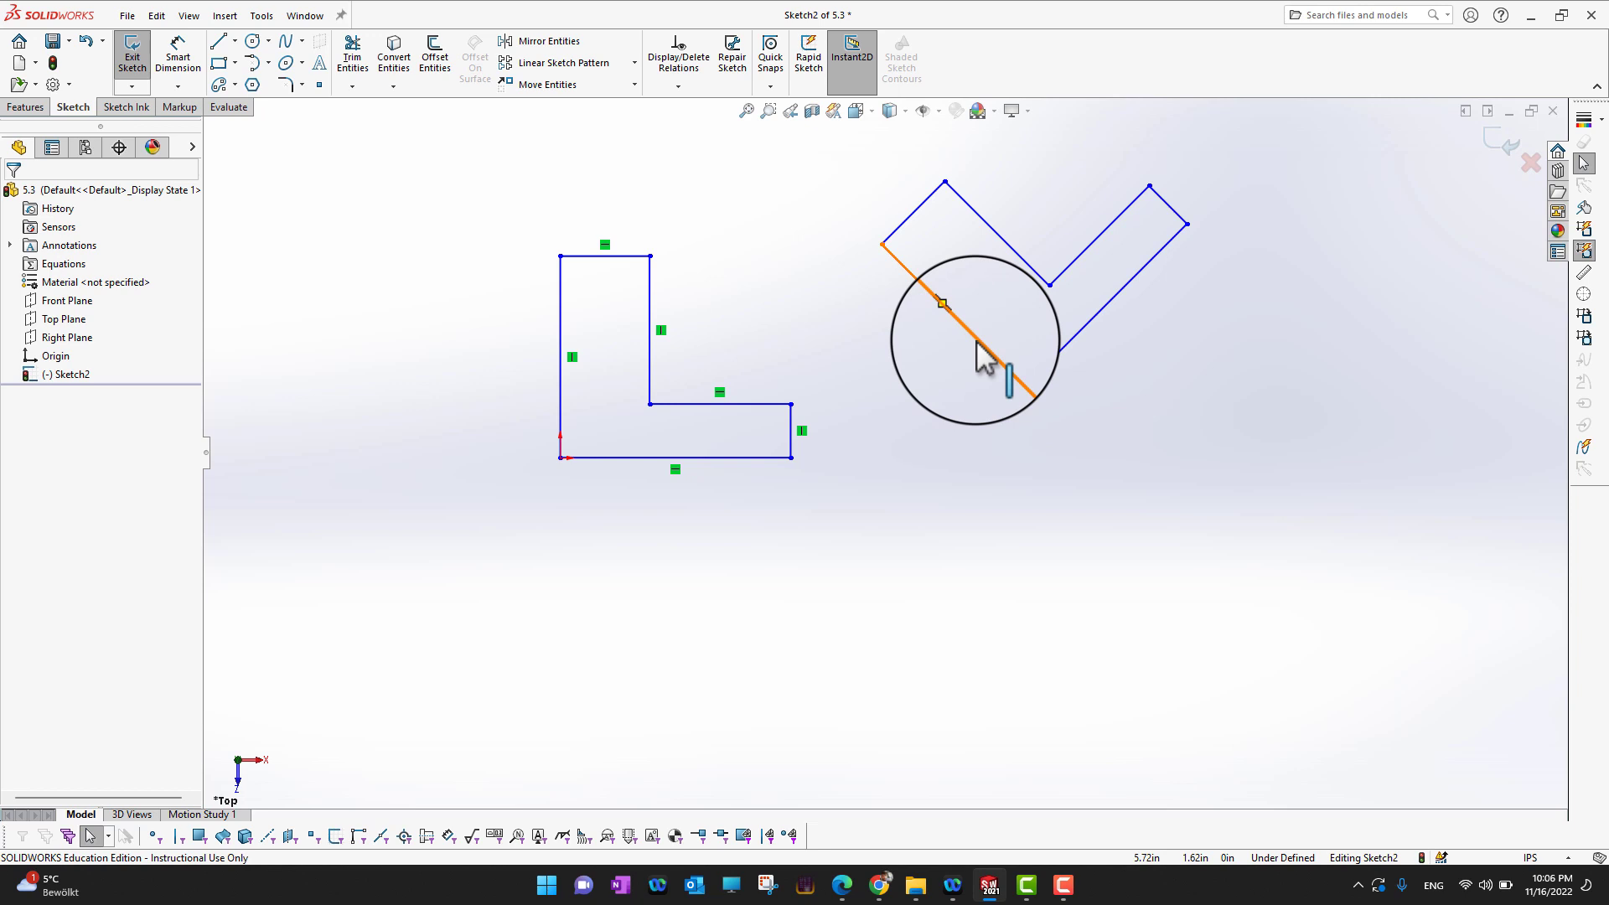
# - Add a perpendicular relation between the two long outer lines of the rotated L profile
pyautogui.click(976, 342)
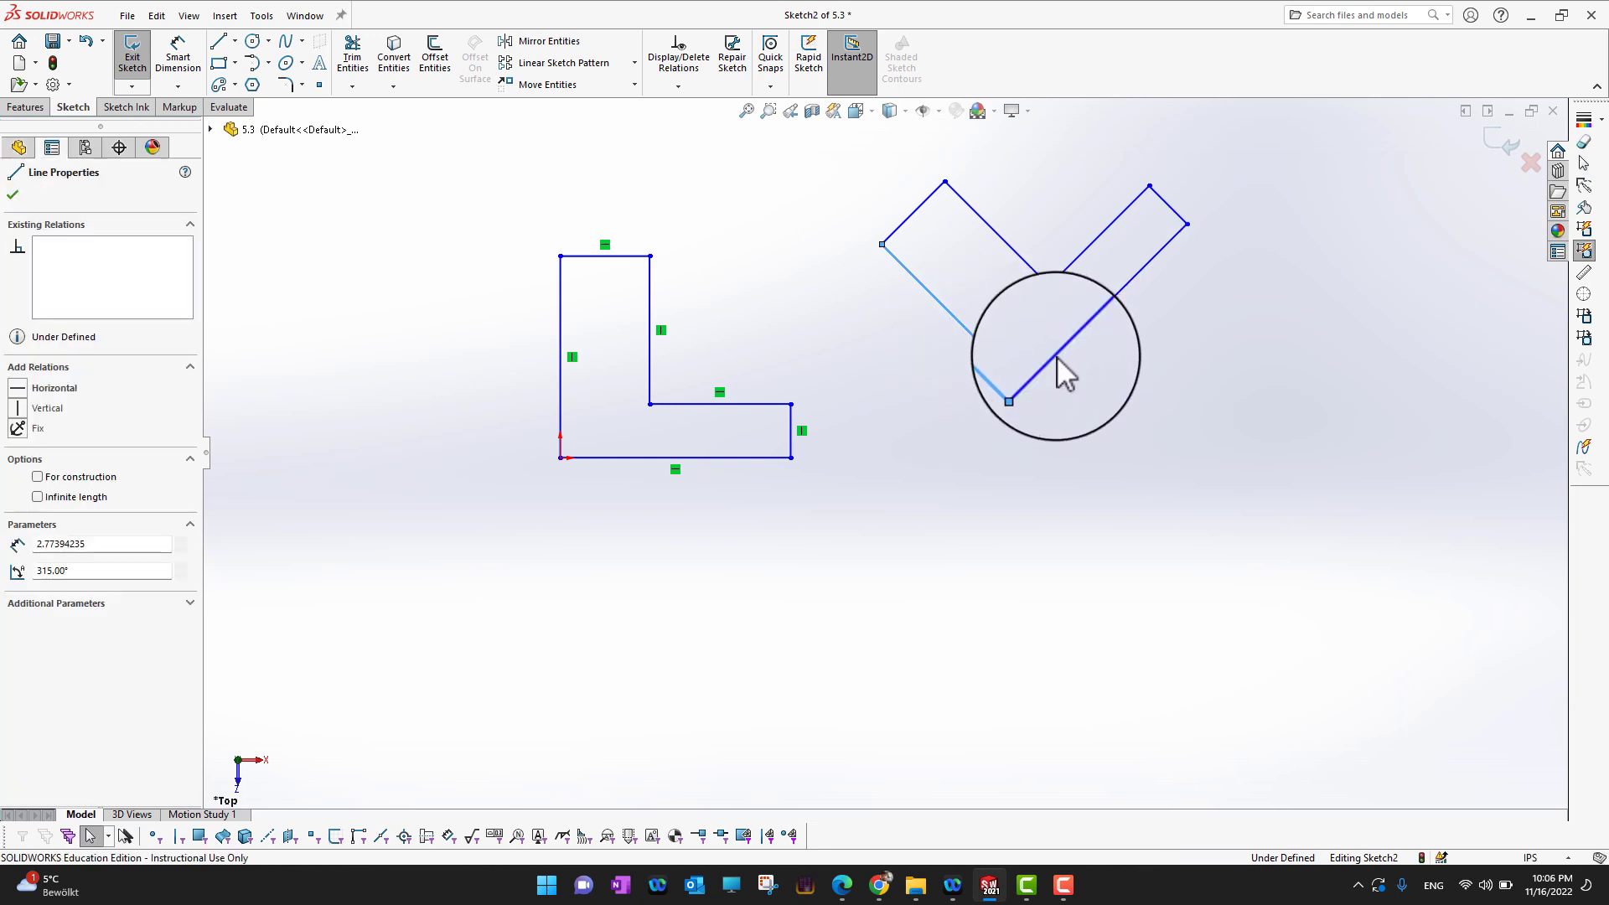
pyautogui.keyDown('ctrl'); pyautogui.click(1057, 355); pyautogui.keyUp('ctrl')
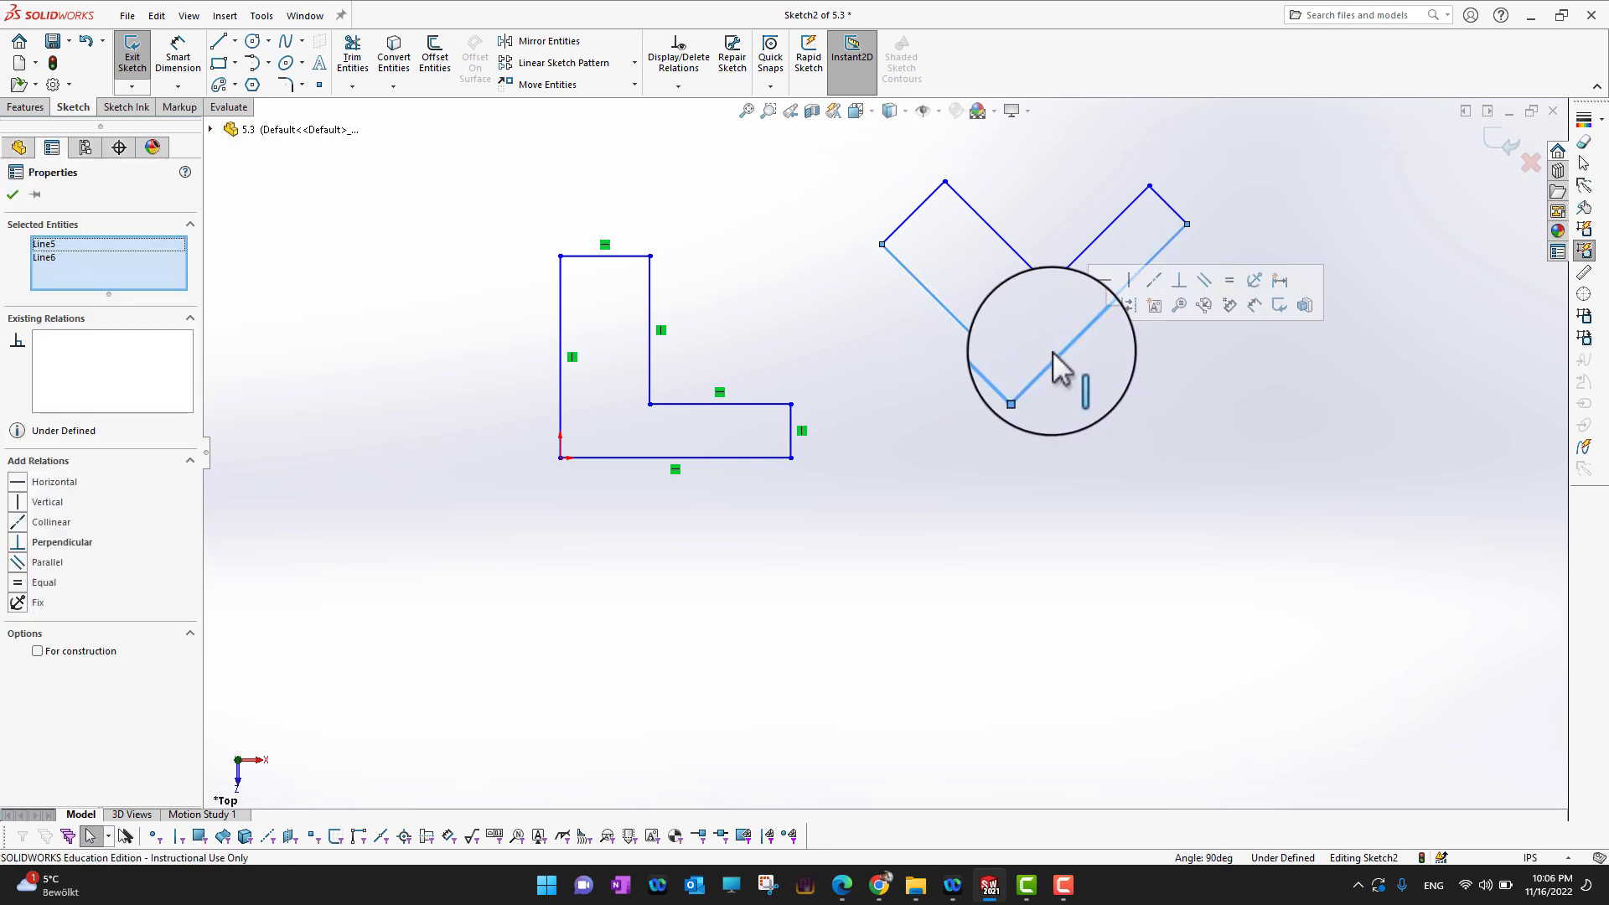
pyautogui.click(1177, 289)
pyautogui.click(13, 193)
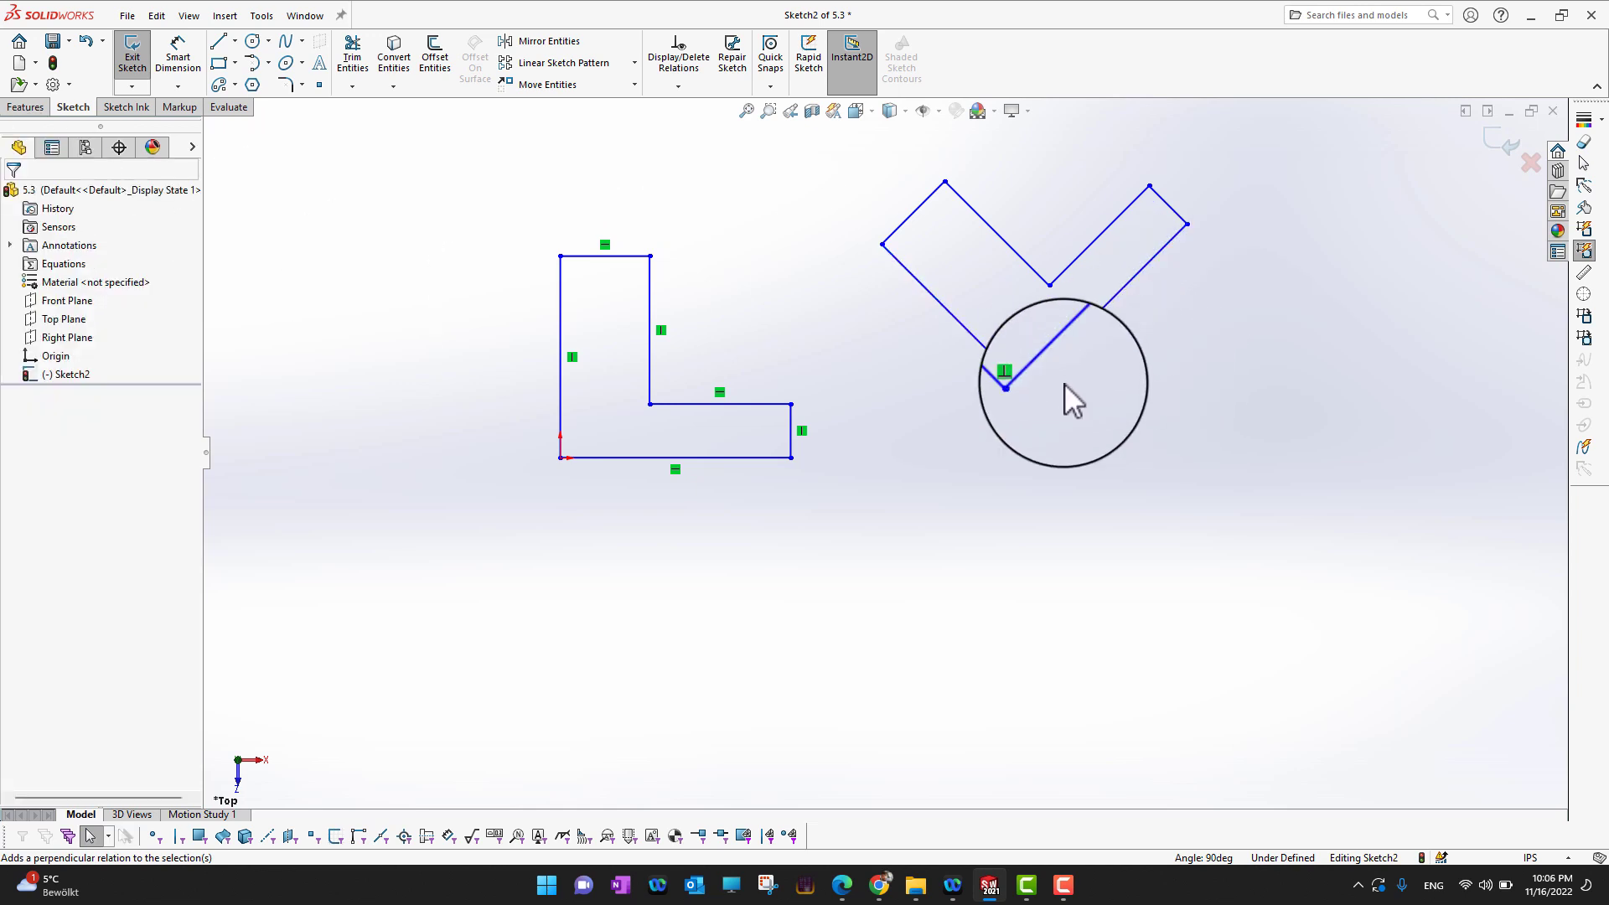
pyautogui.moveTo(1064, 383)
pyautogui.mouseDown()
pyautogui.moveTo(1038, 380)
pyautogui.moveTo(1031, 401)
pyautogui.moveTo(1089, 417)
pyautogui.mouseUp()
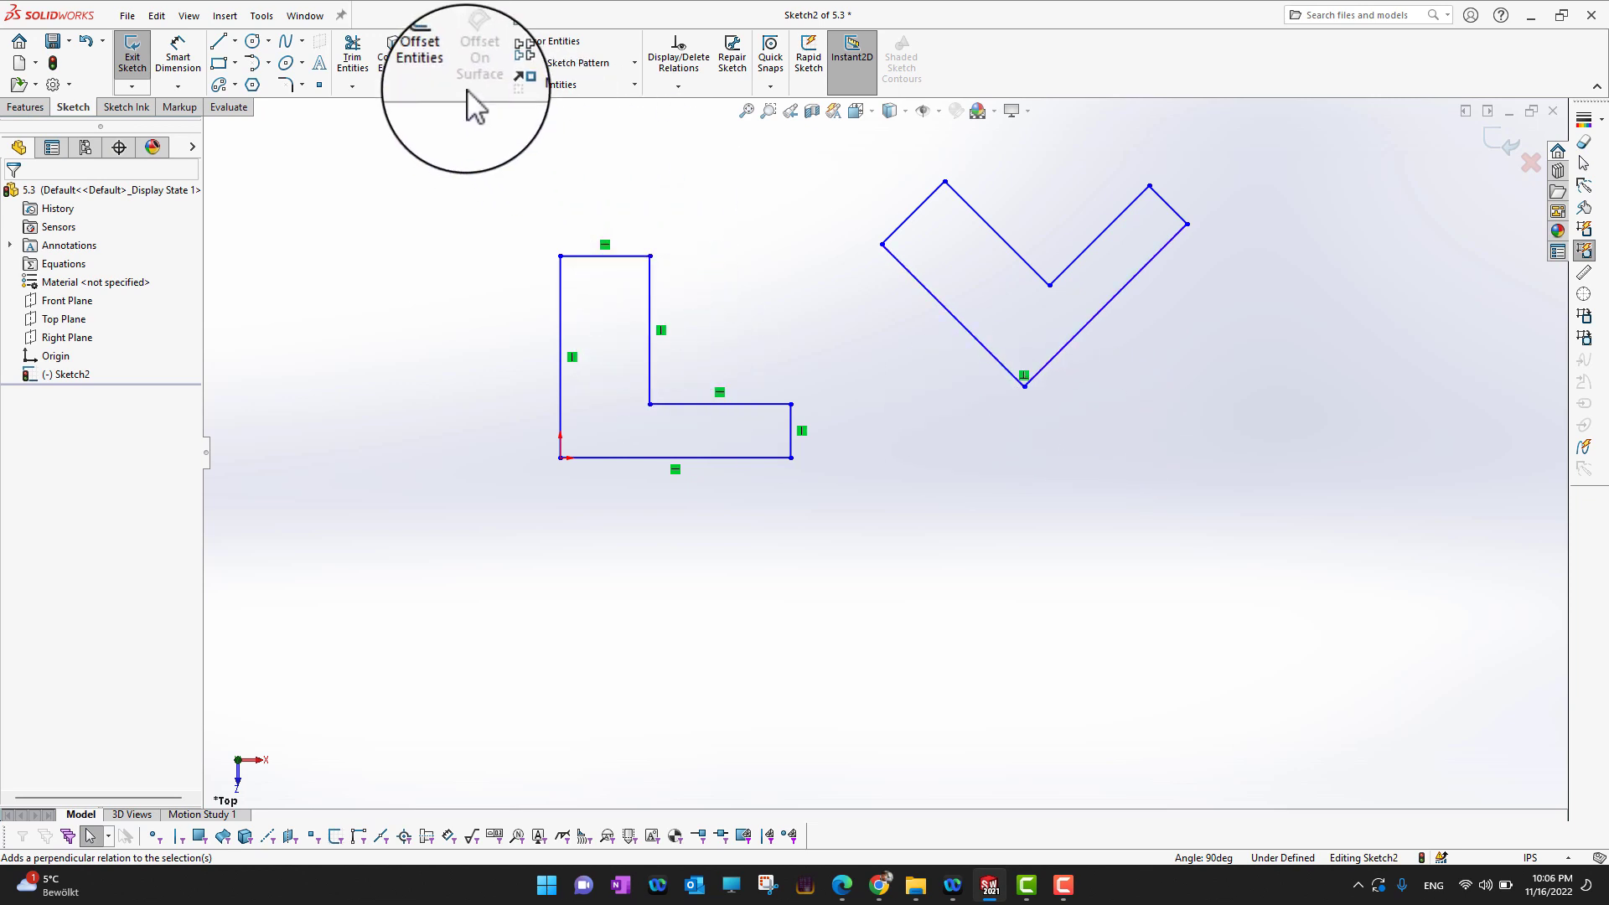
# - Rotate the right-hand L profile by -20 degrees about its leftmost corner, keeping relations
pyautogui.click(635, 84)
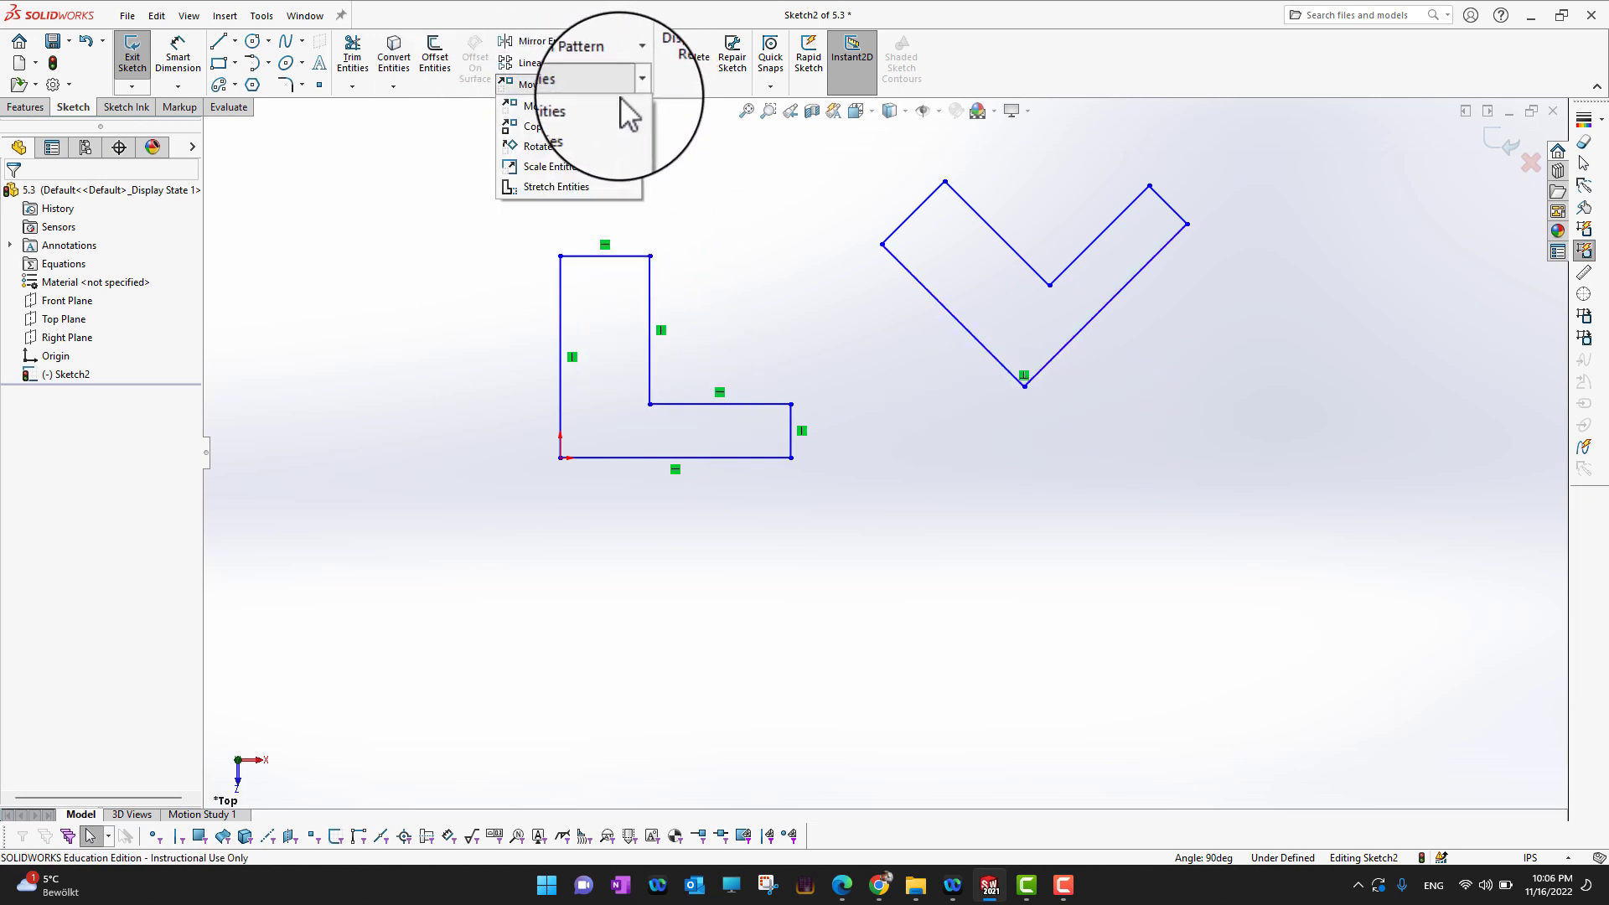
pyautogui.click(584, 146)
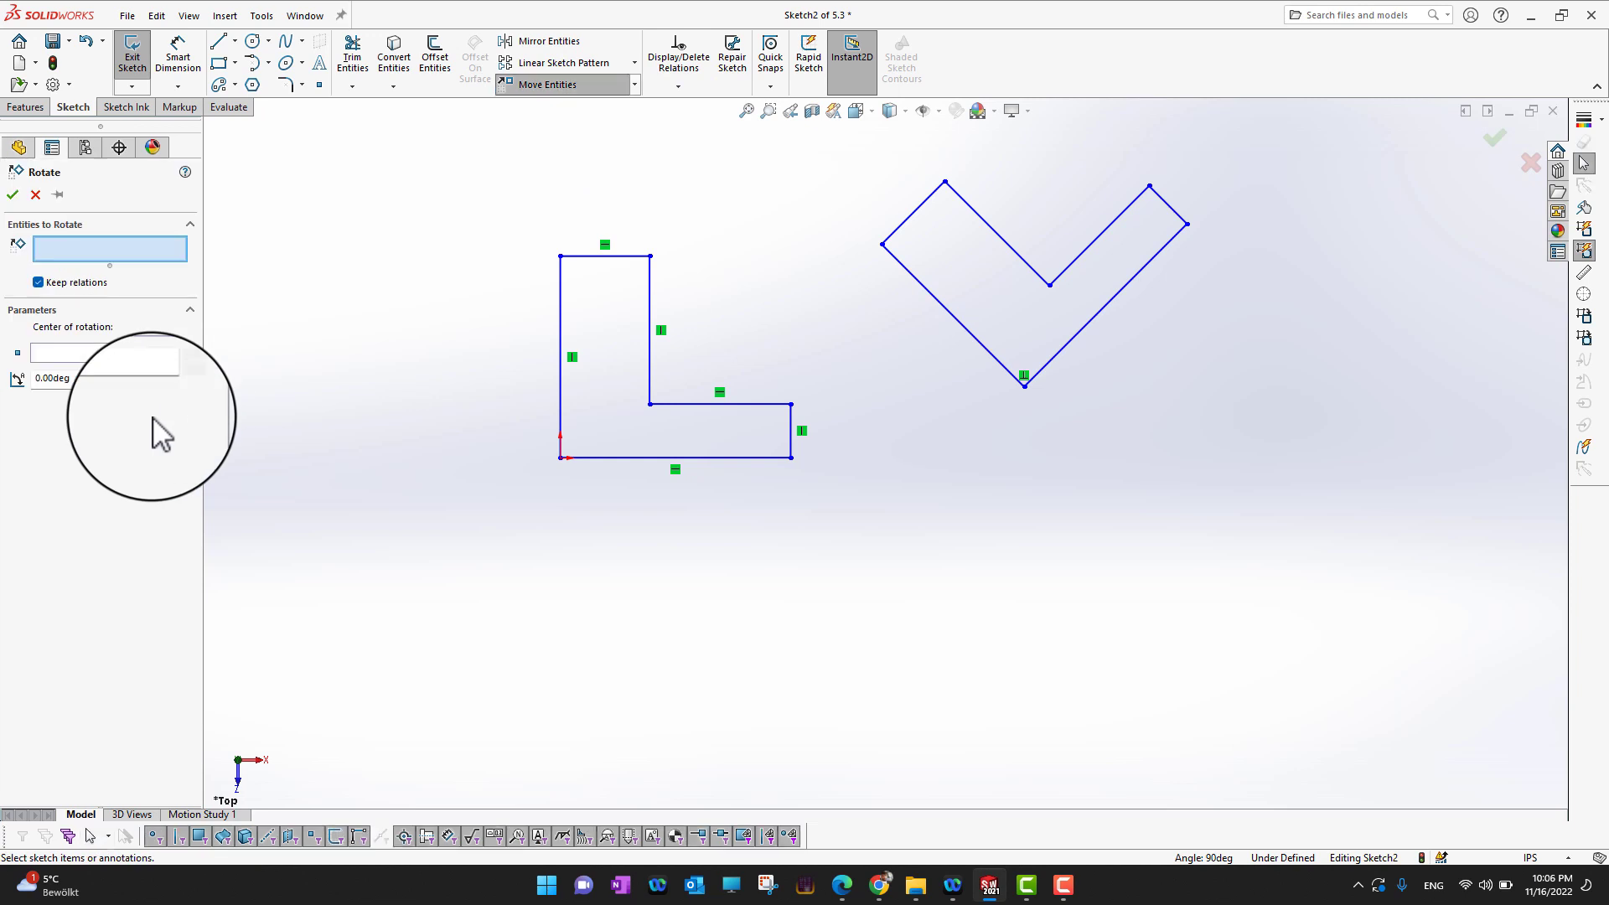
pyautogui.moveTo(845, 149); pyautogui.dragTo(1313, 407)
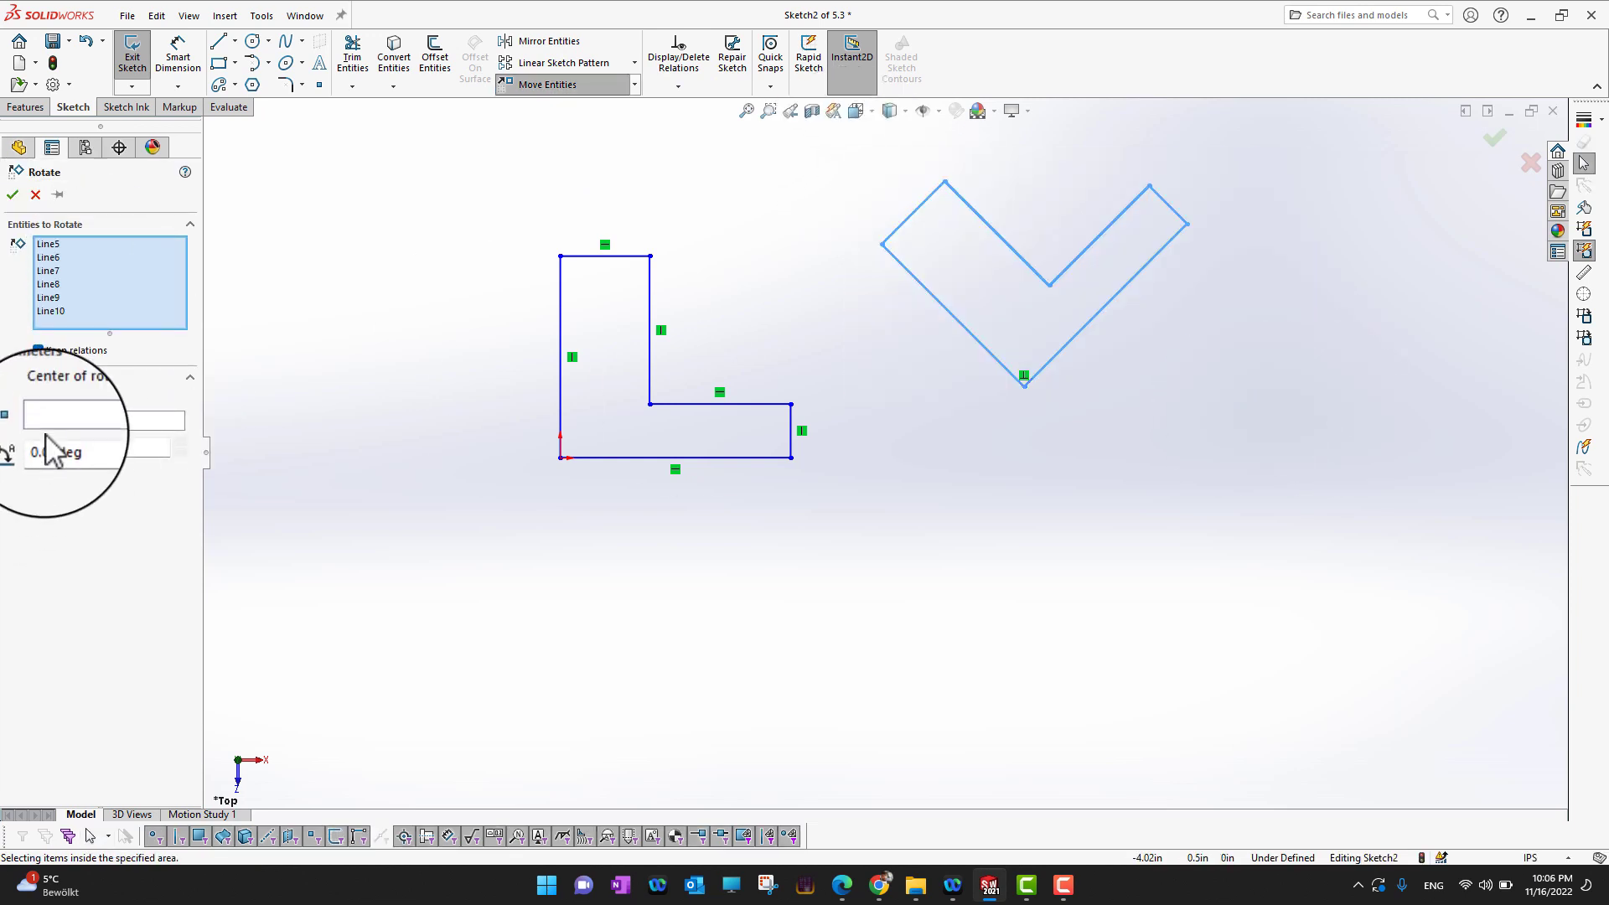
pyautogui.click(173, 423)
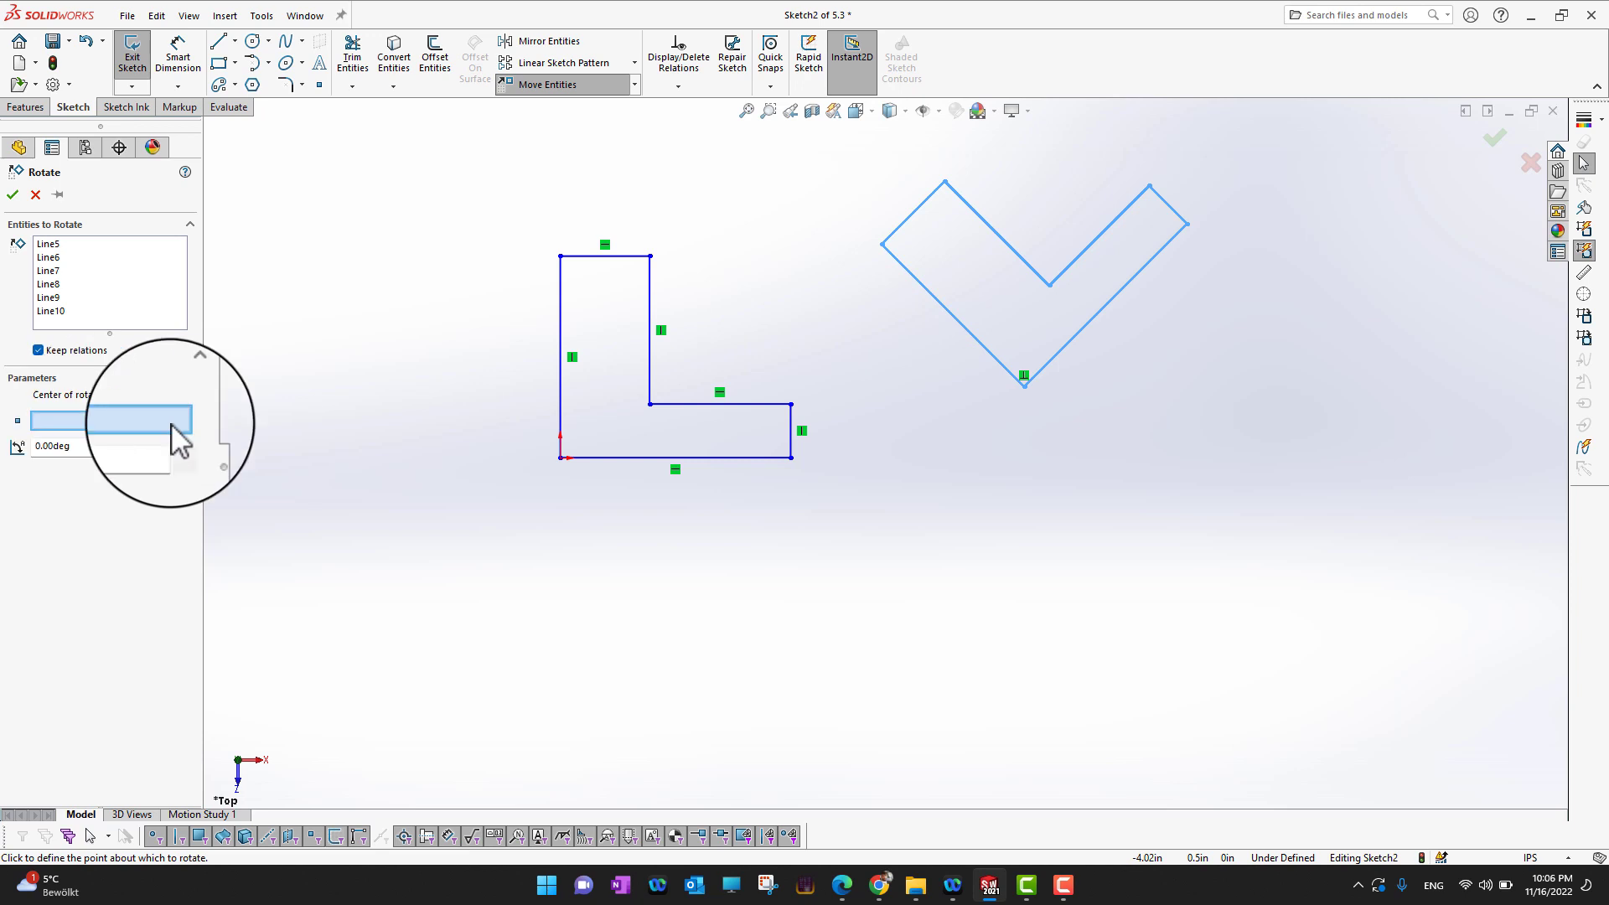
pyautogui.click(881, 244)
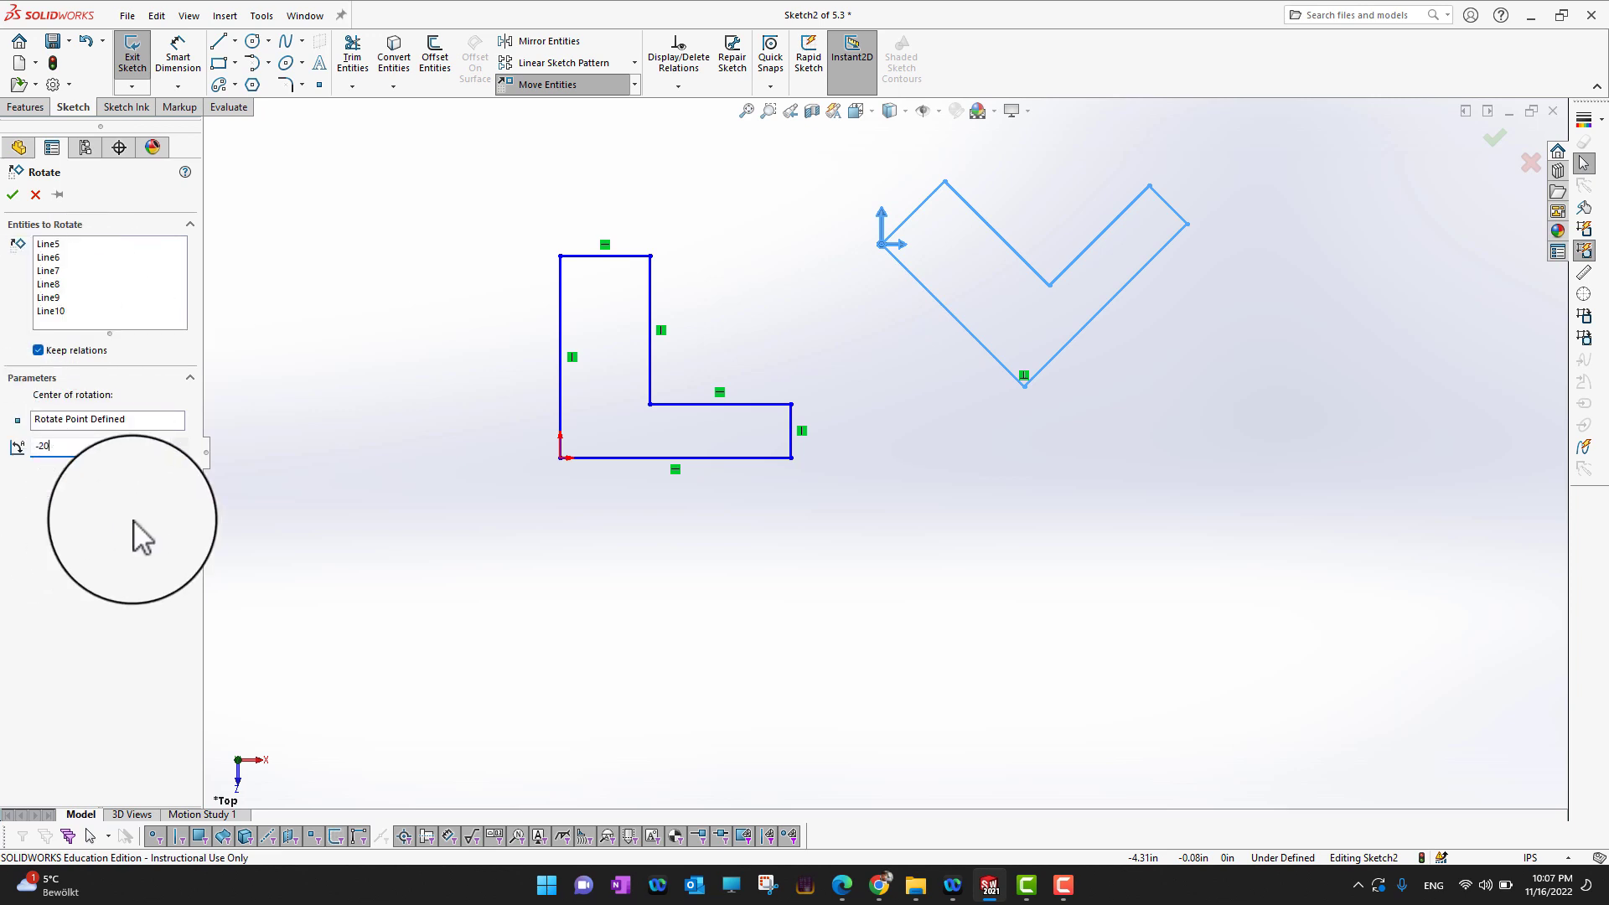
pyautogui.press('Return')
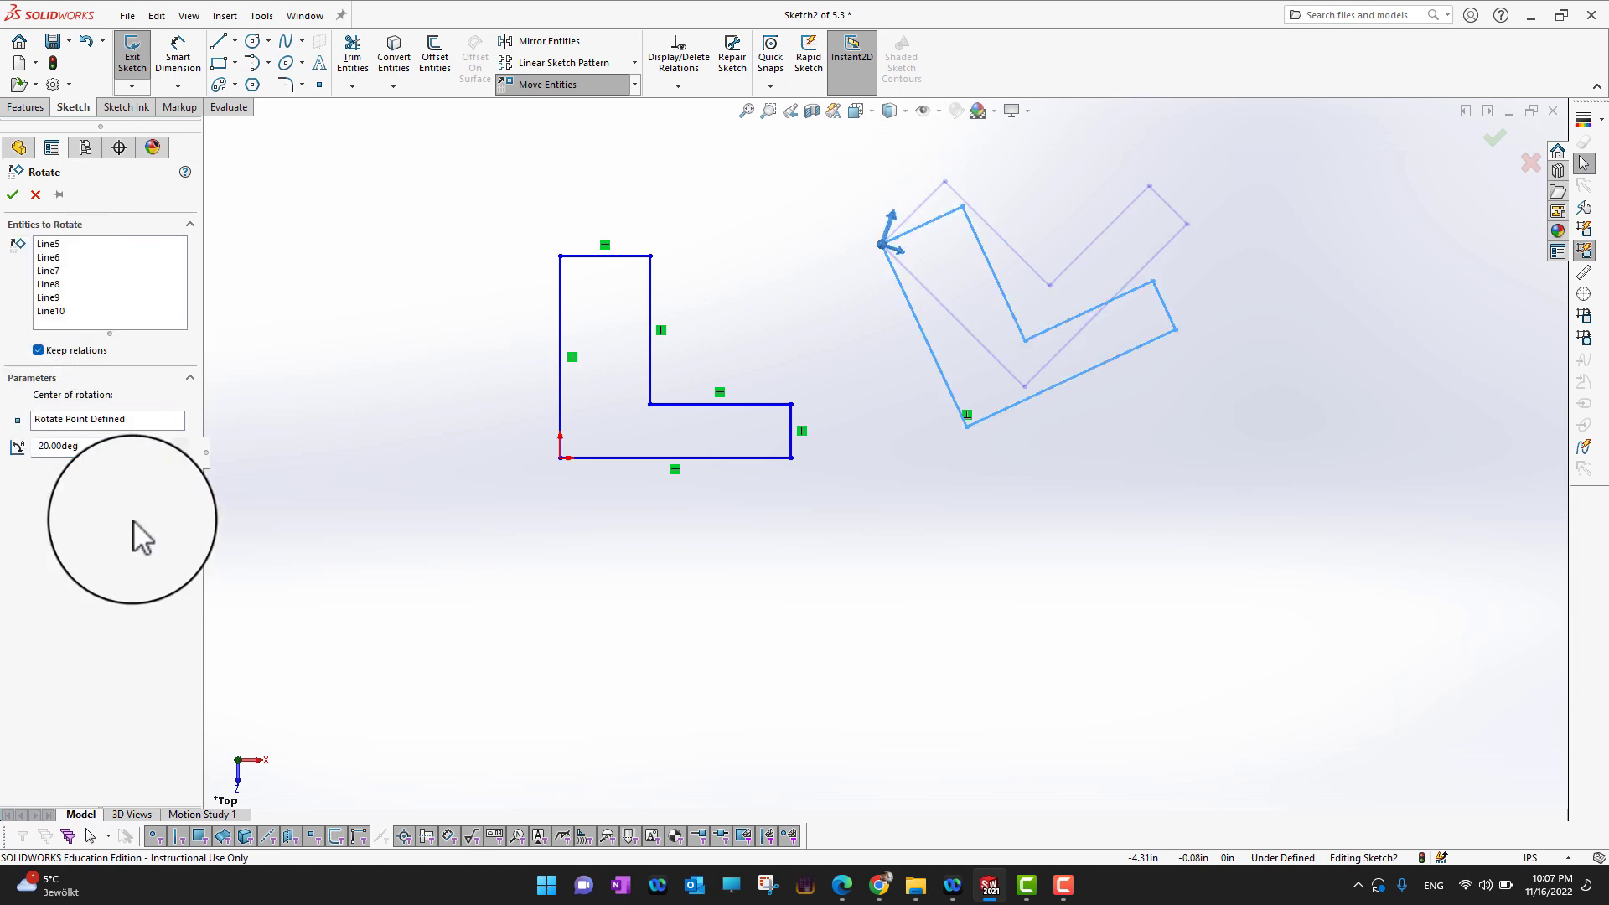
pyautogui.click(12, 194)
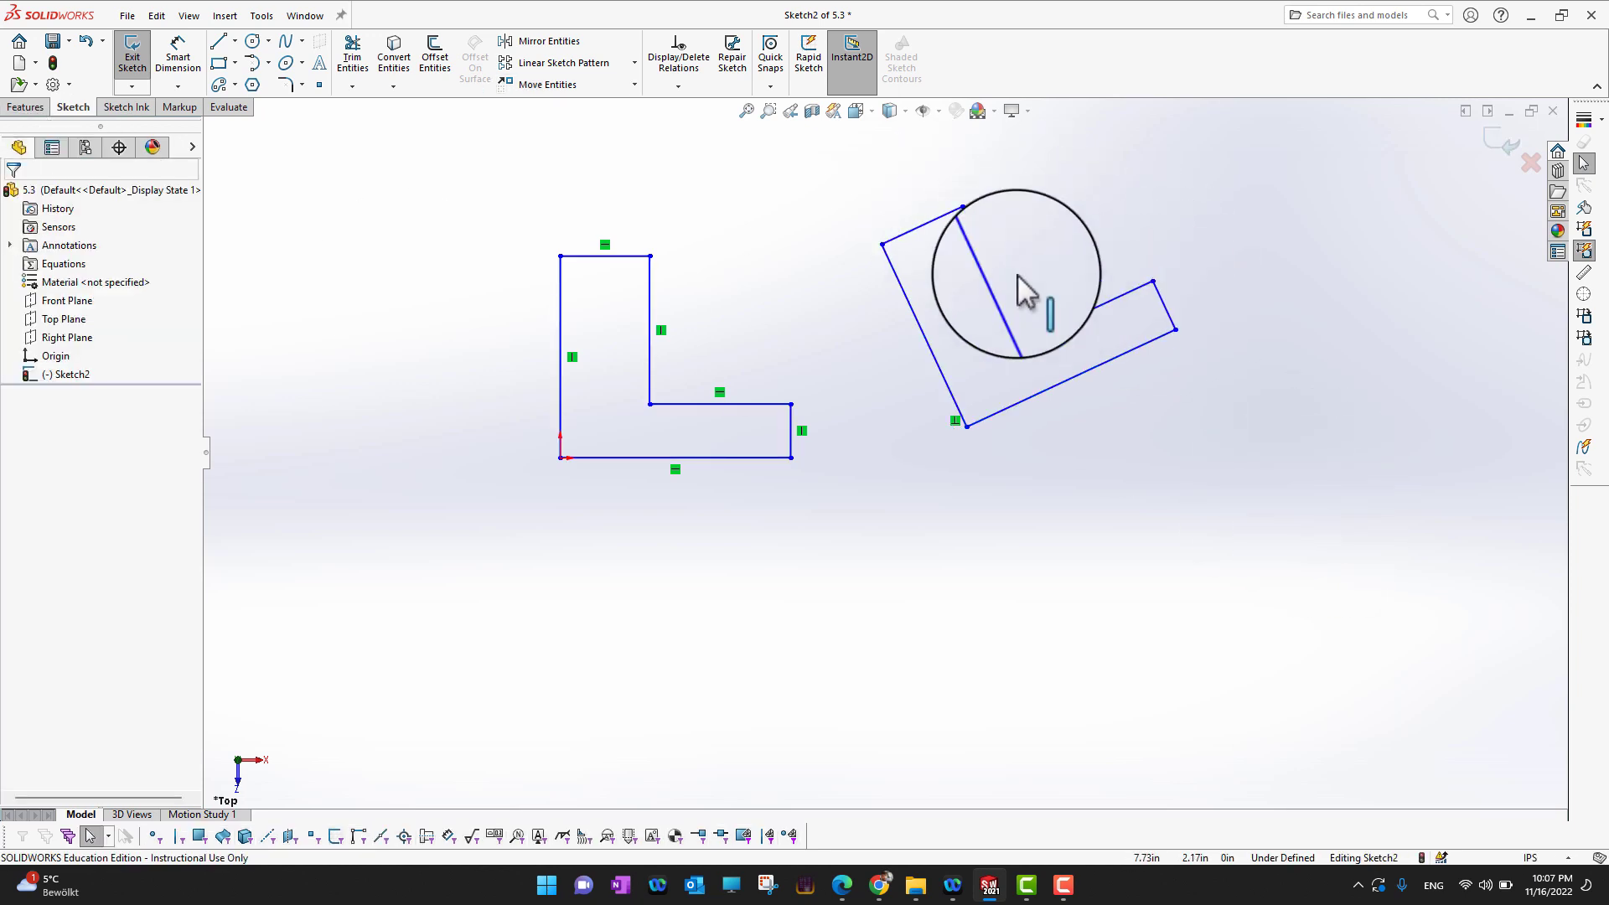
pyautogui.moveTo(982, 427); pyautogui.dragTo(979, 423)
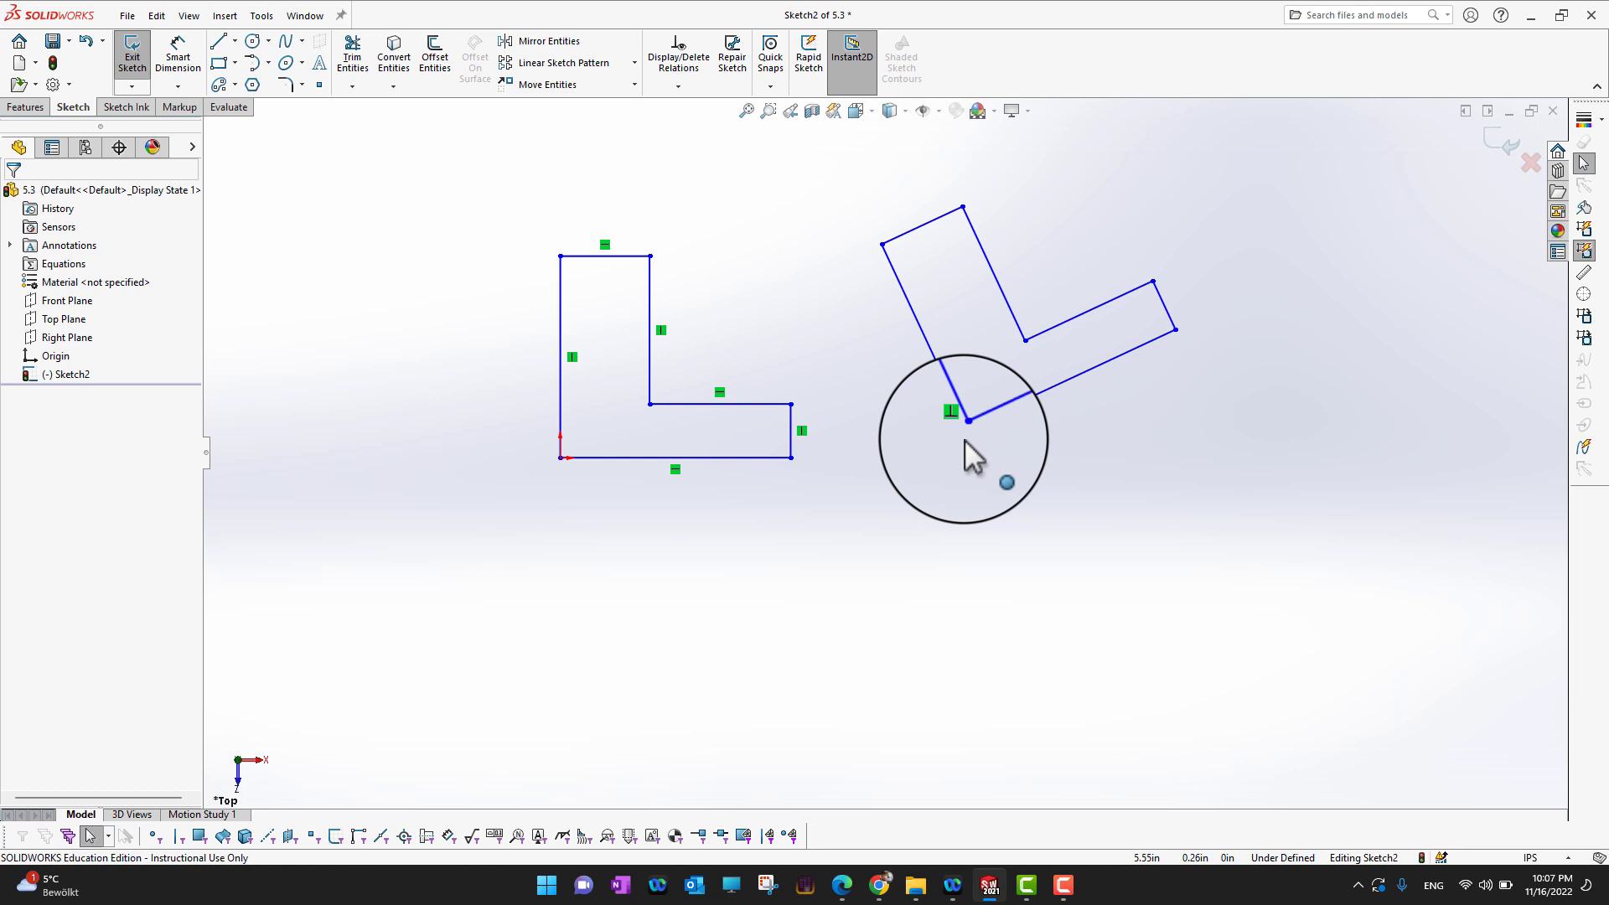
# - Try scaling the left-hand L profile about its corner at the origin by a factor of 1.5, with one copy
pyautogui.click(635, 84)
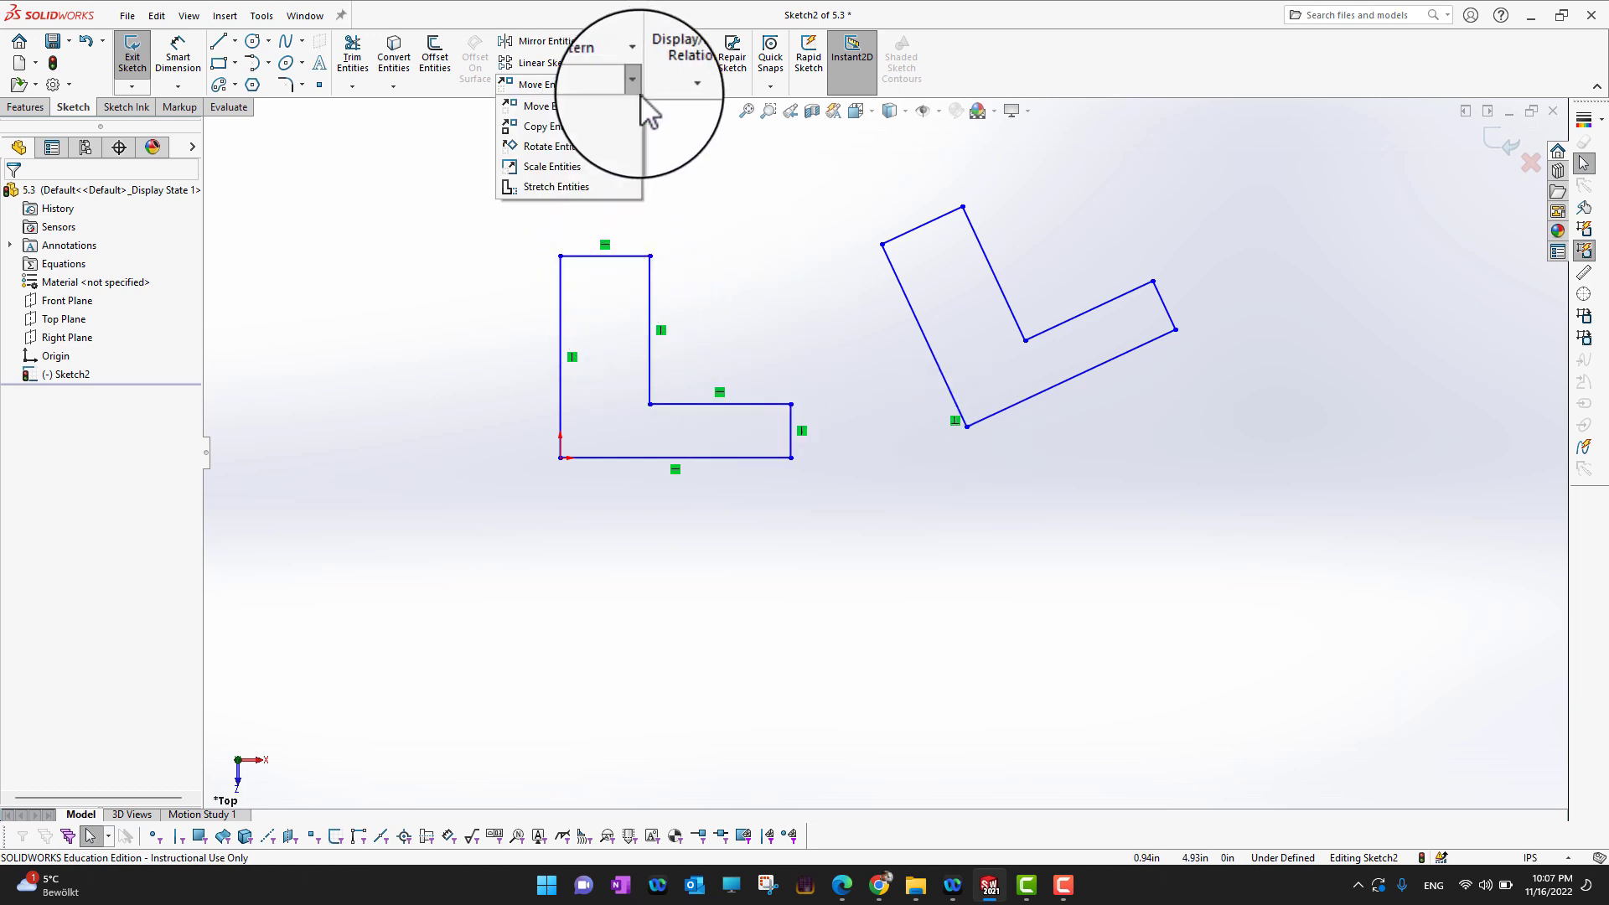
pyautogui.click(599, 165)
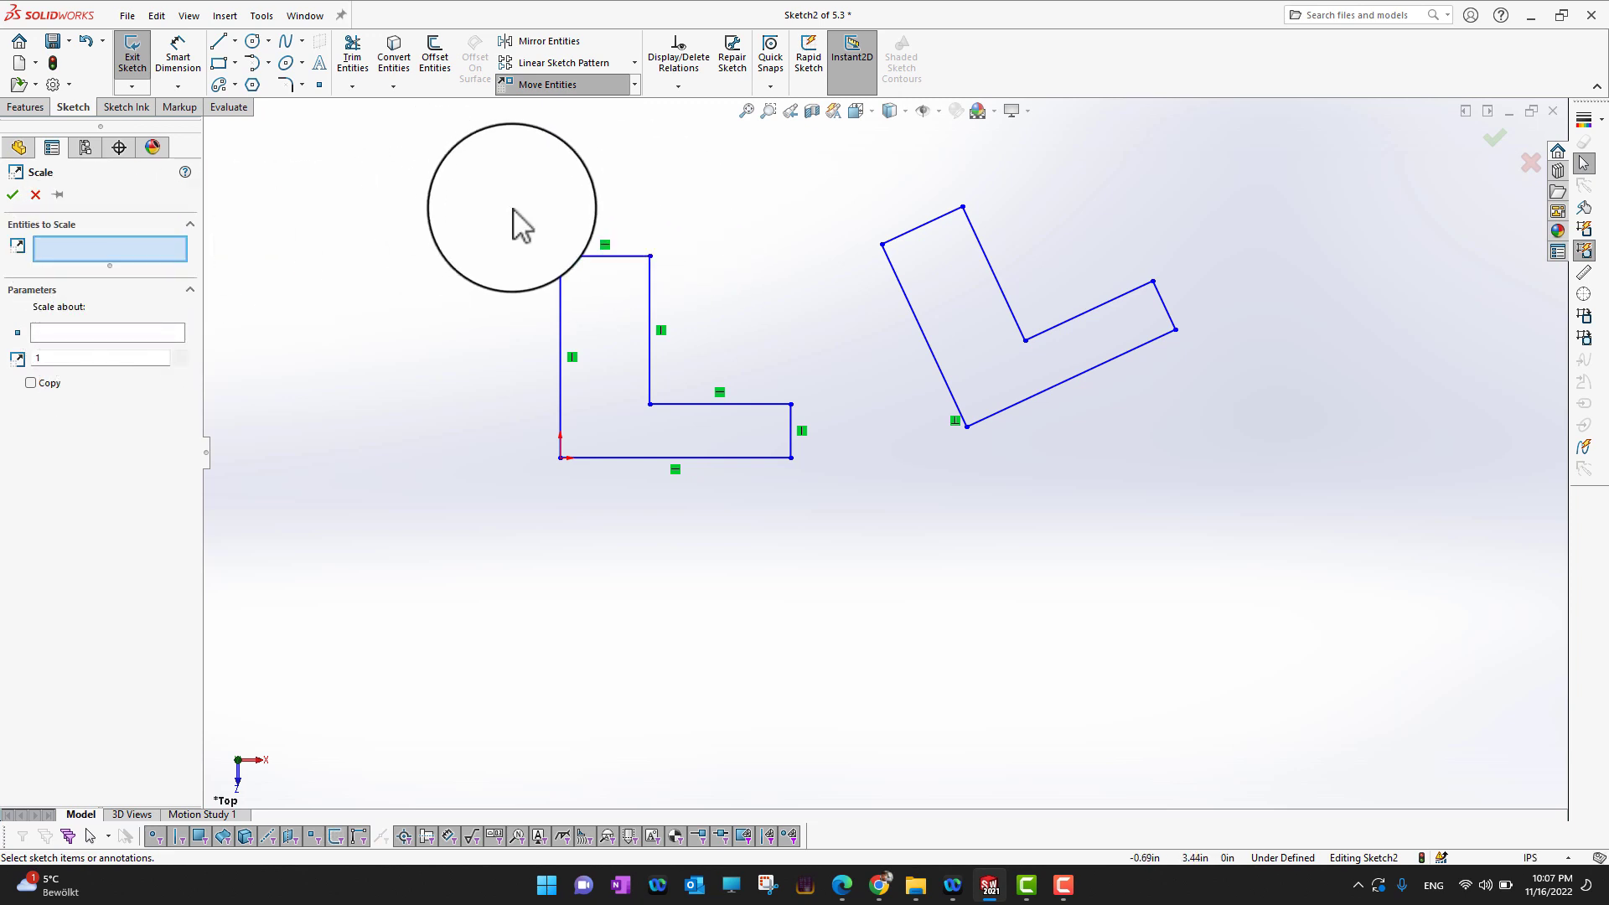
pyautogui.moveTo(510, 208)
pyautogui.mouseDown()
pyautogui.moveTo(845, 511)
pyautogui.moveTo(842, 532)
pyautogui.mouseUp()
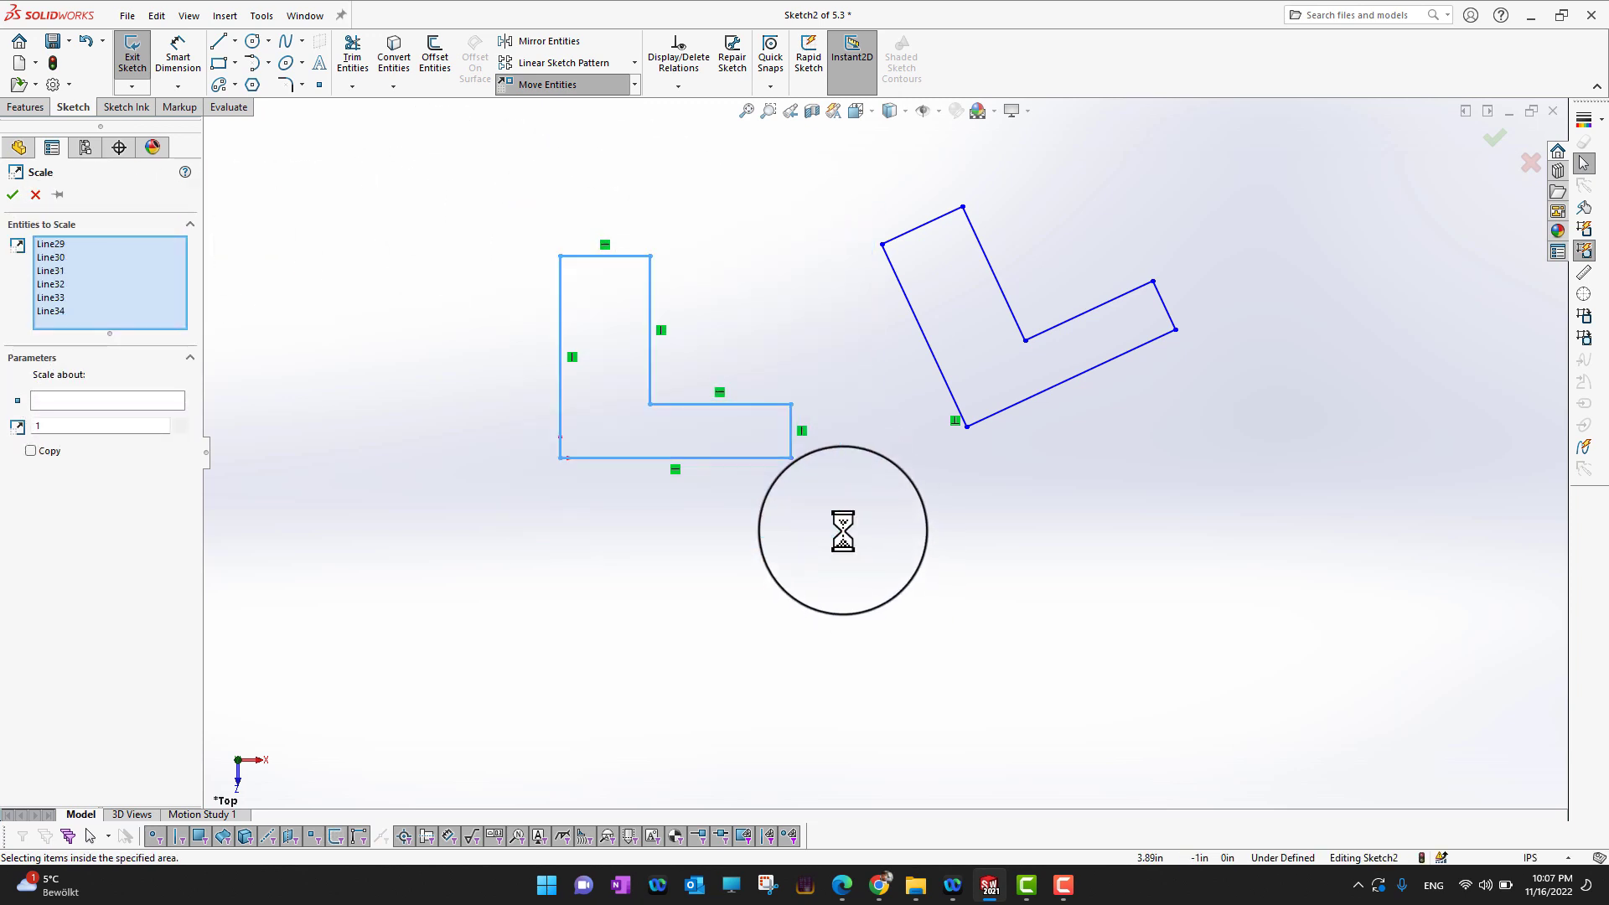
pyautogui.click(72, 400)
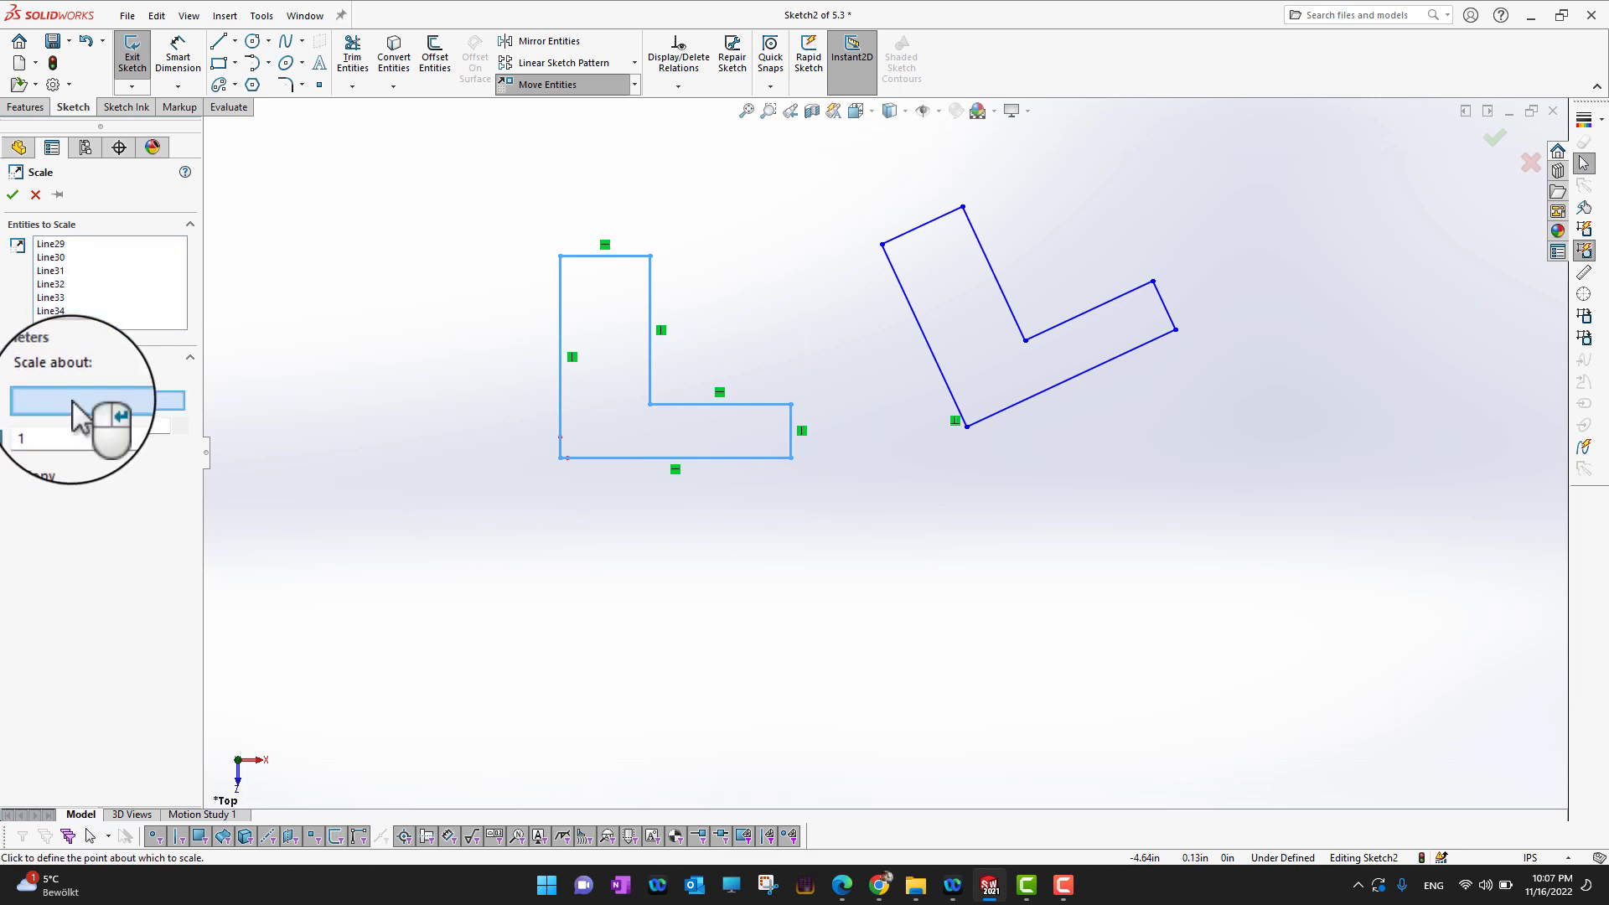
pyautogui.click(560, 457)
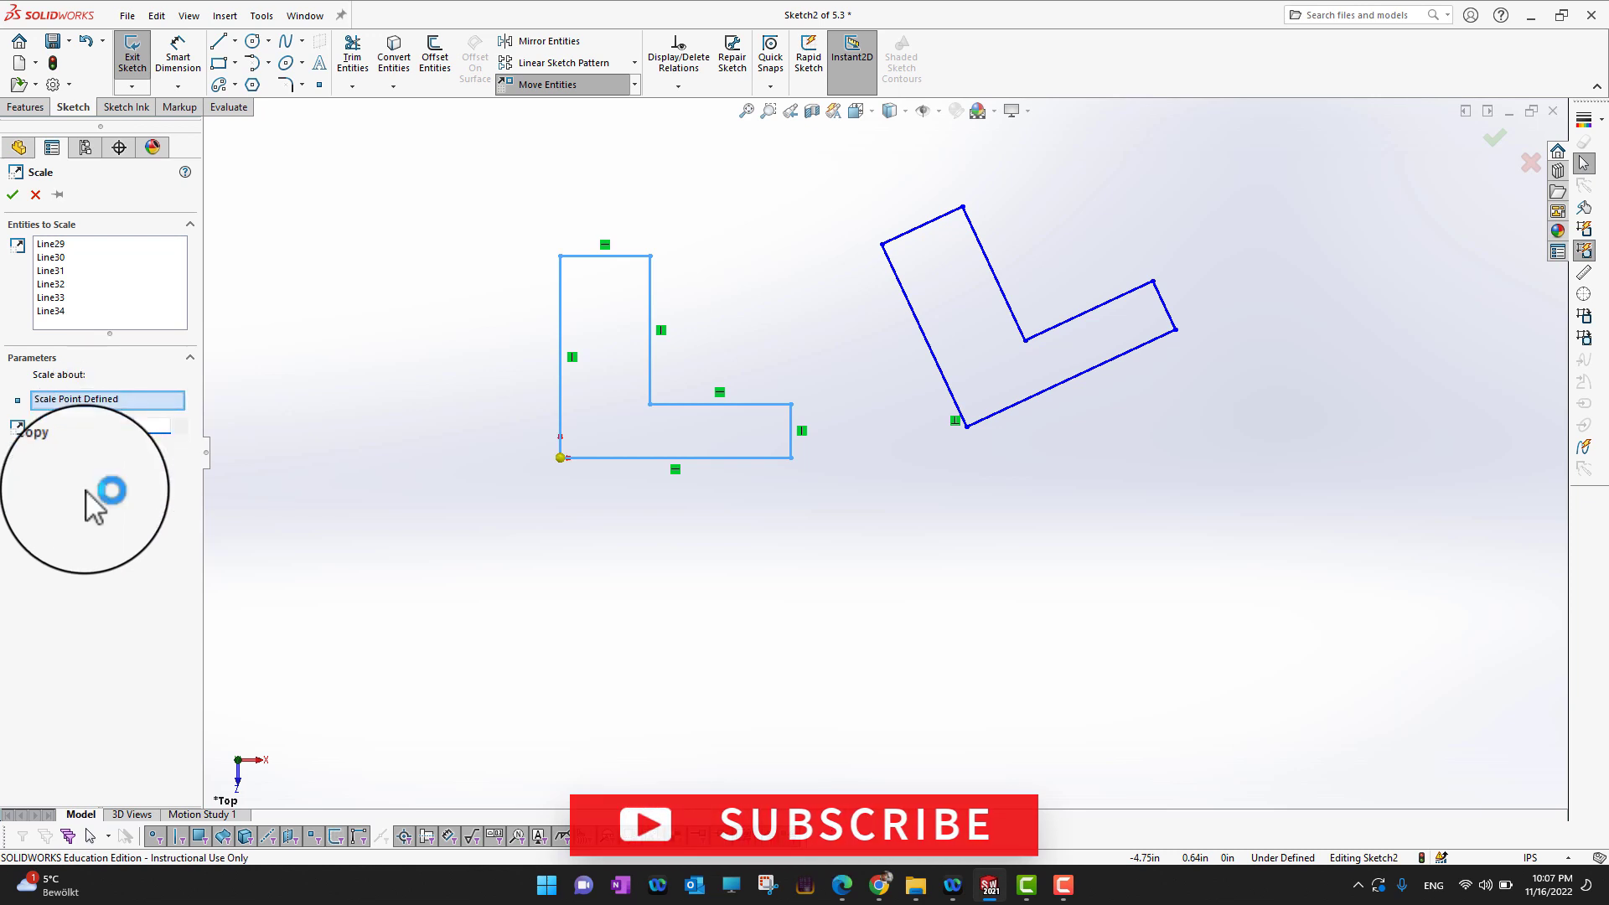
pyautogui.write('10')
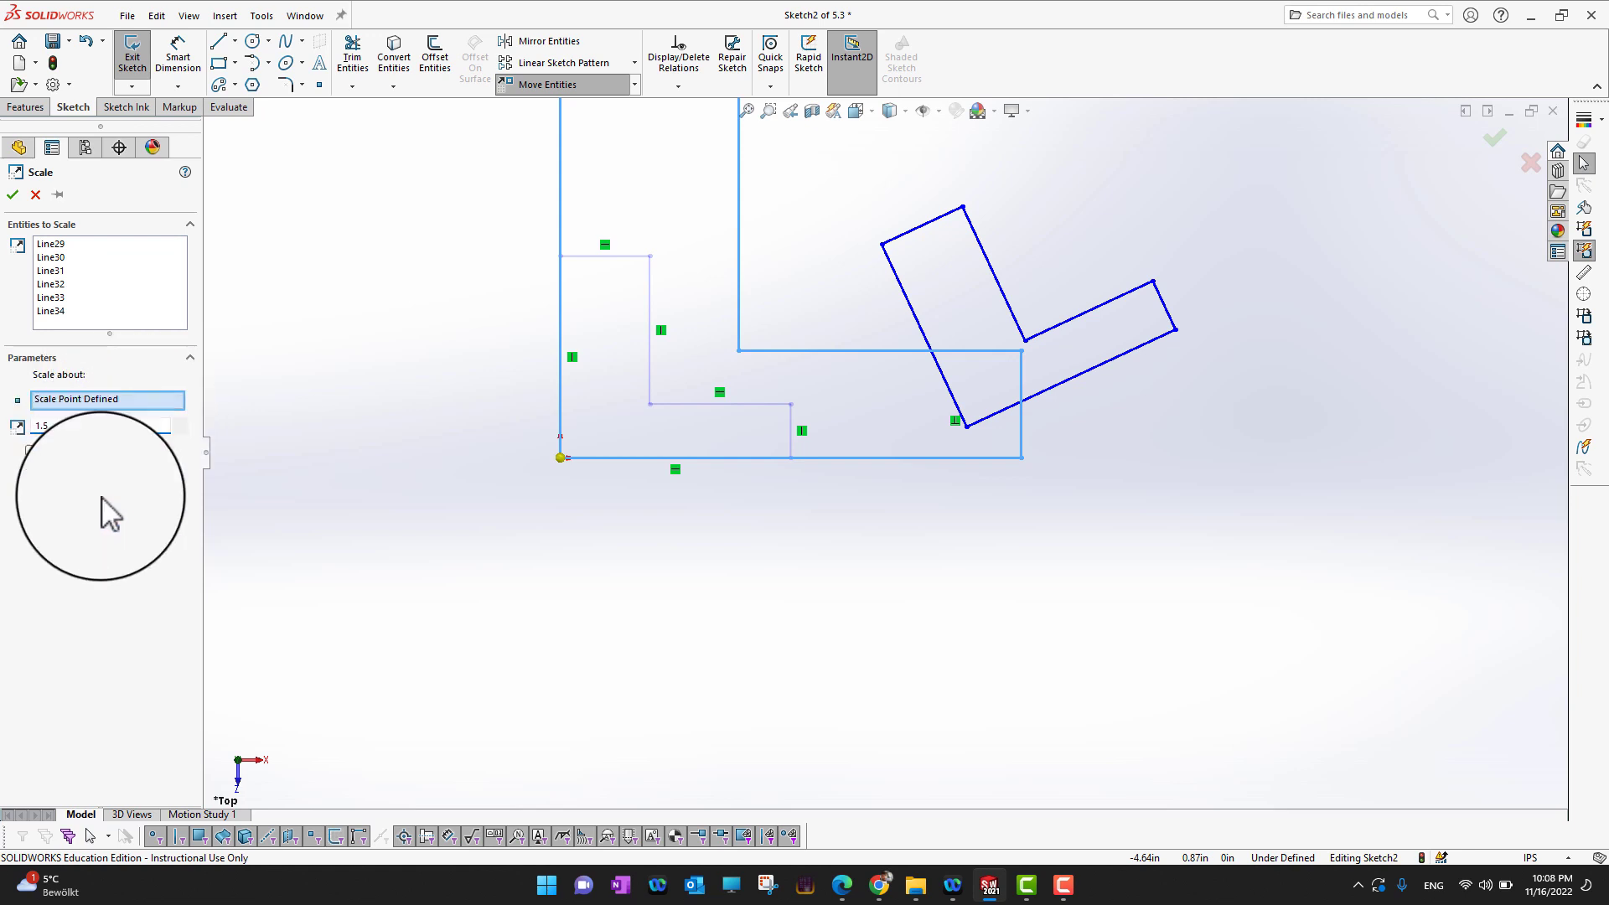
pyautogui.click(31, 452)
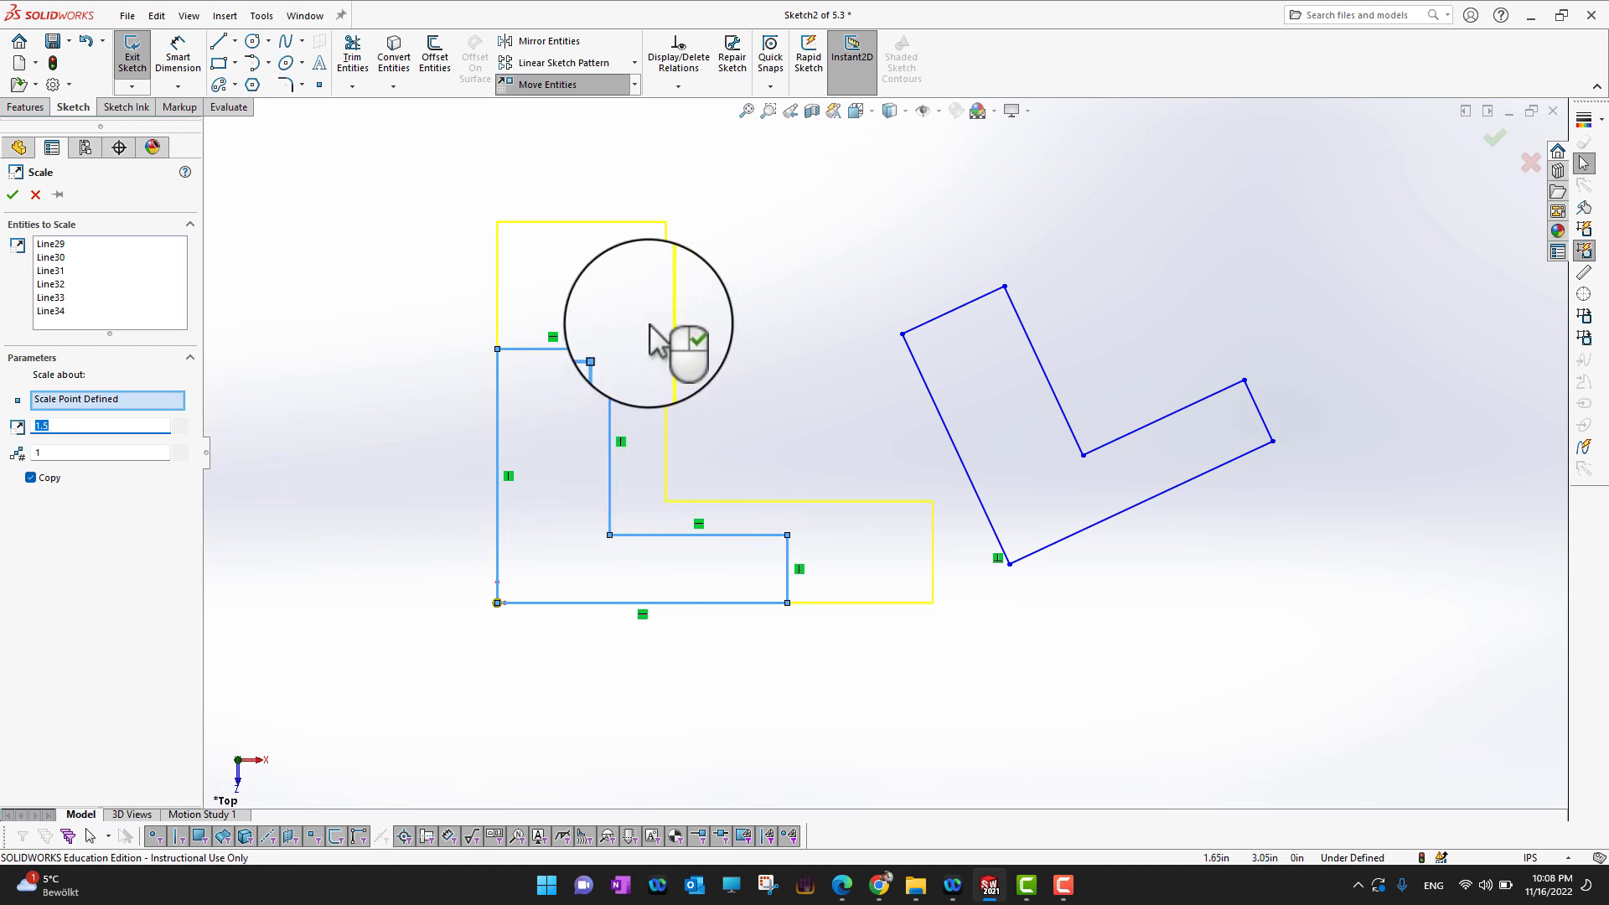
pyautogui.click(35, 198)
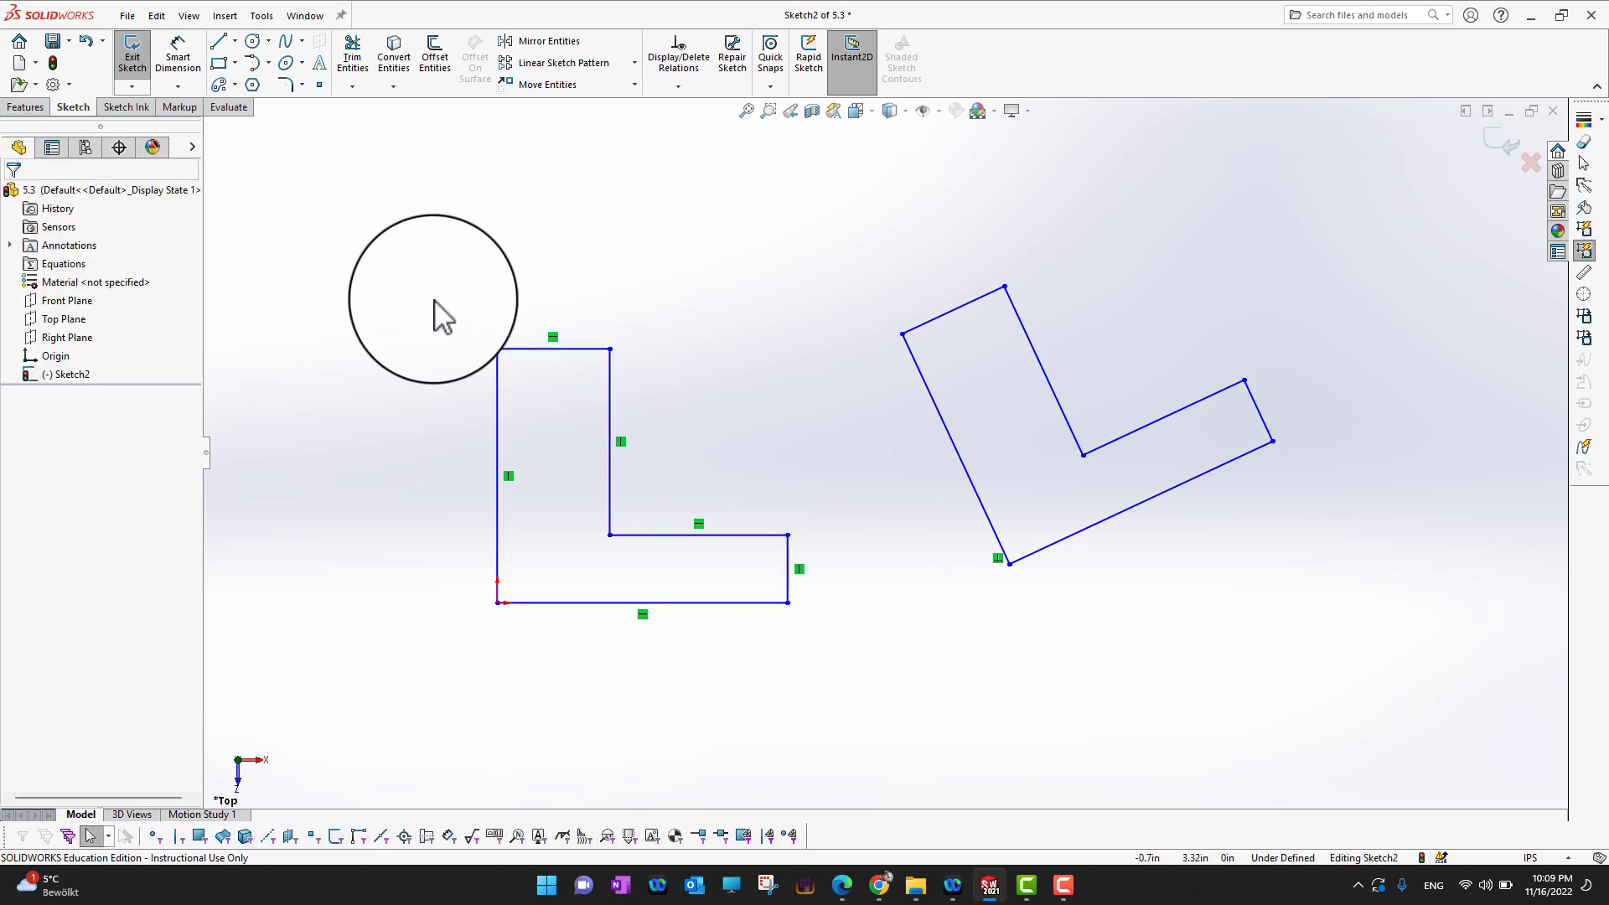
# - Stretch the three lines of the left-hand L's horizontal leg with From/To, from the origin to a point below and to its right
pyautogui.click(634, 83)
pyautogui.click(587, 186)
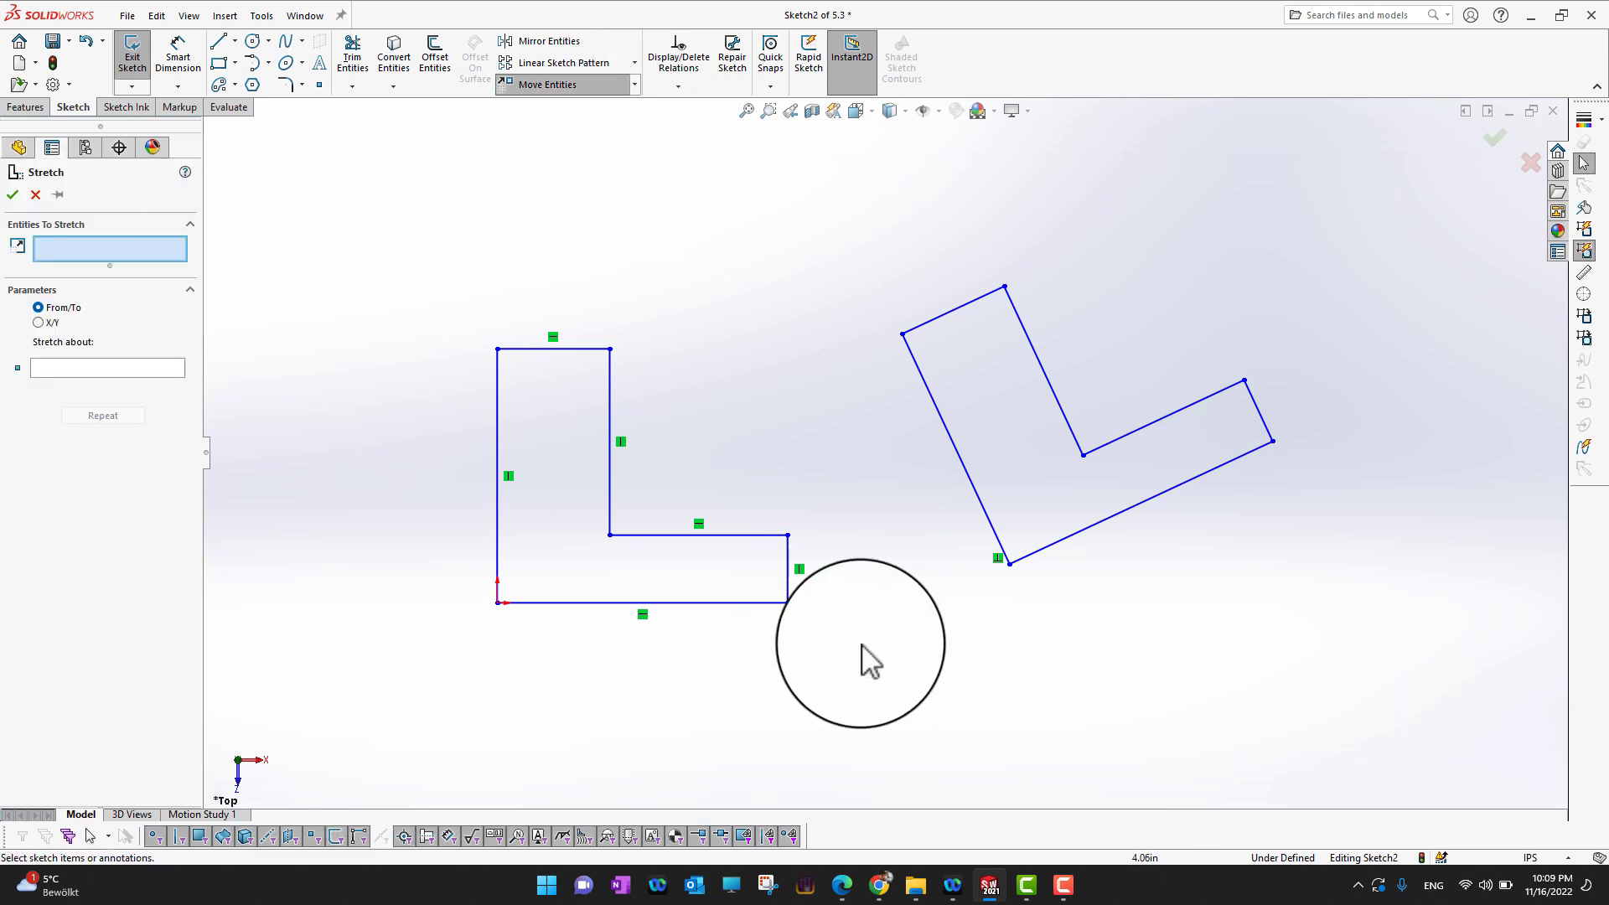
pyautogui.click(750, 535)
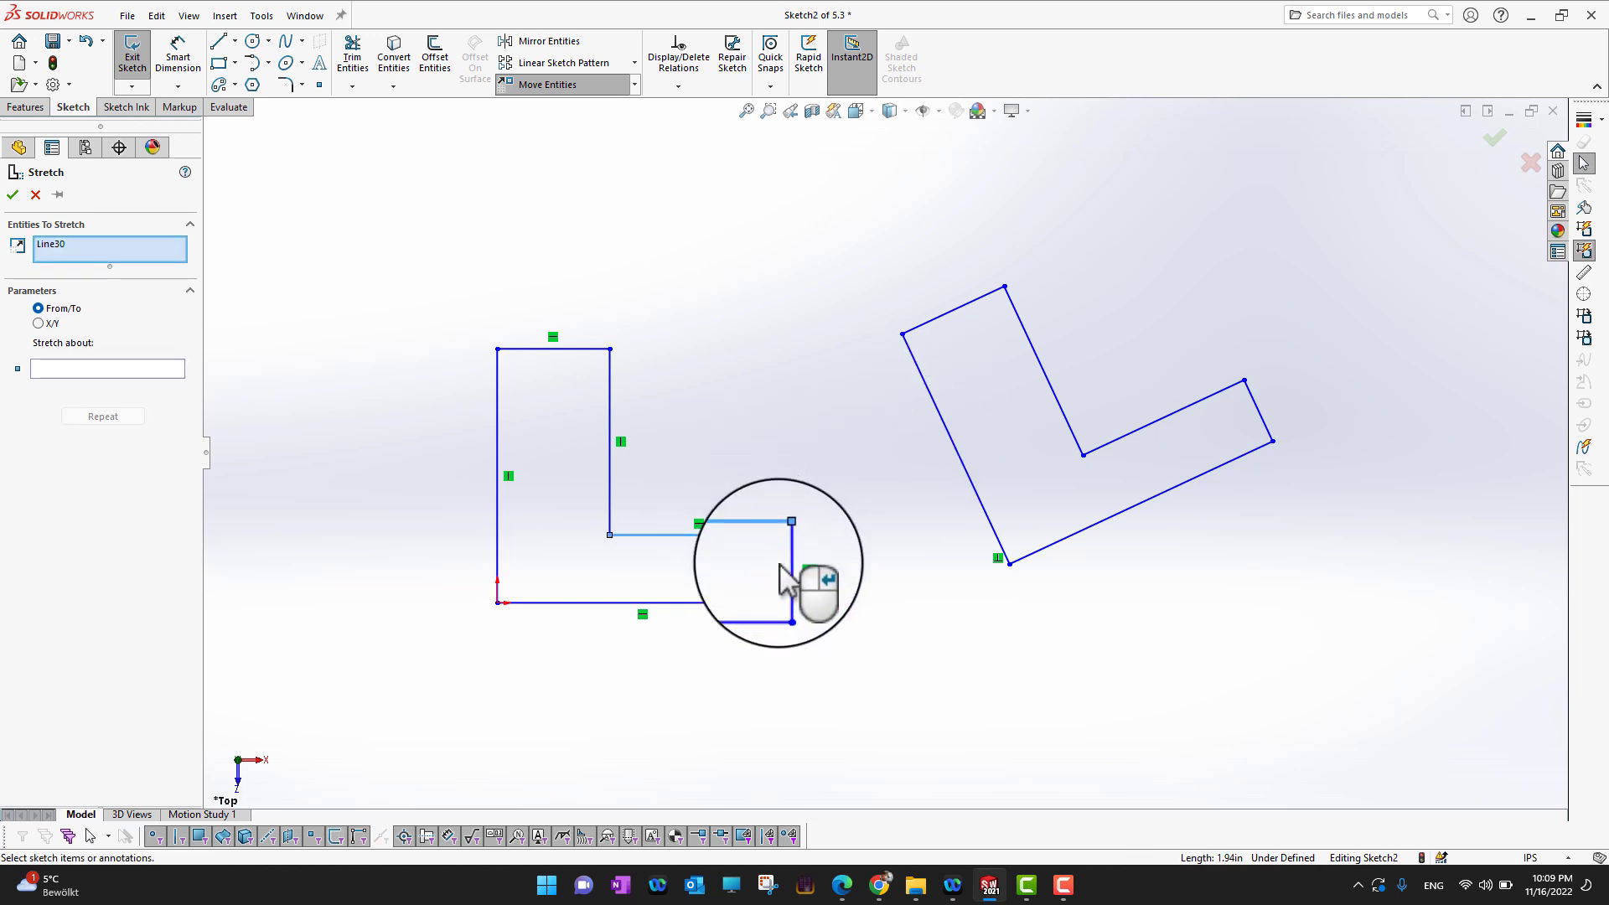
pyautogui.click(787, 574)
pyautogui.click(755, 603)
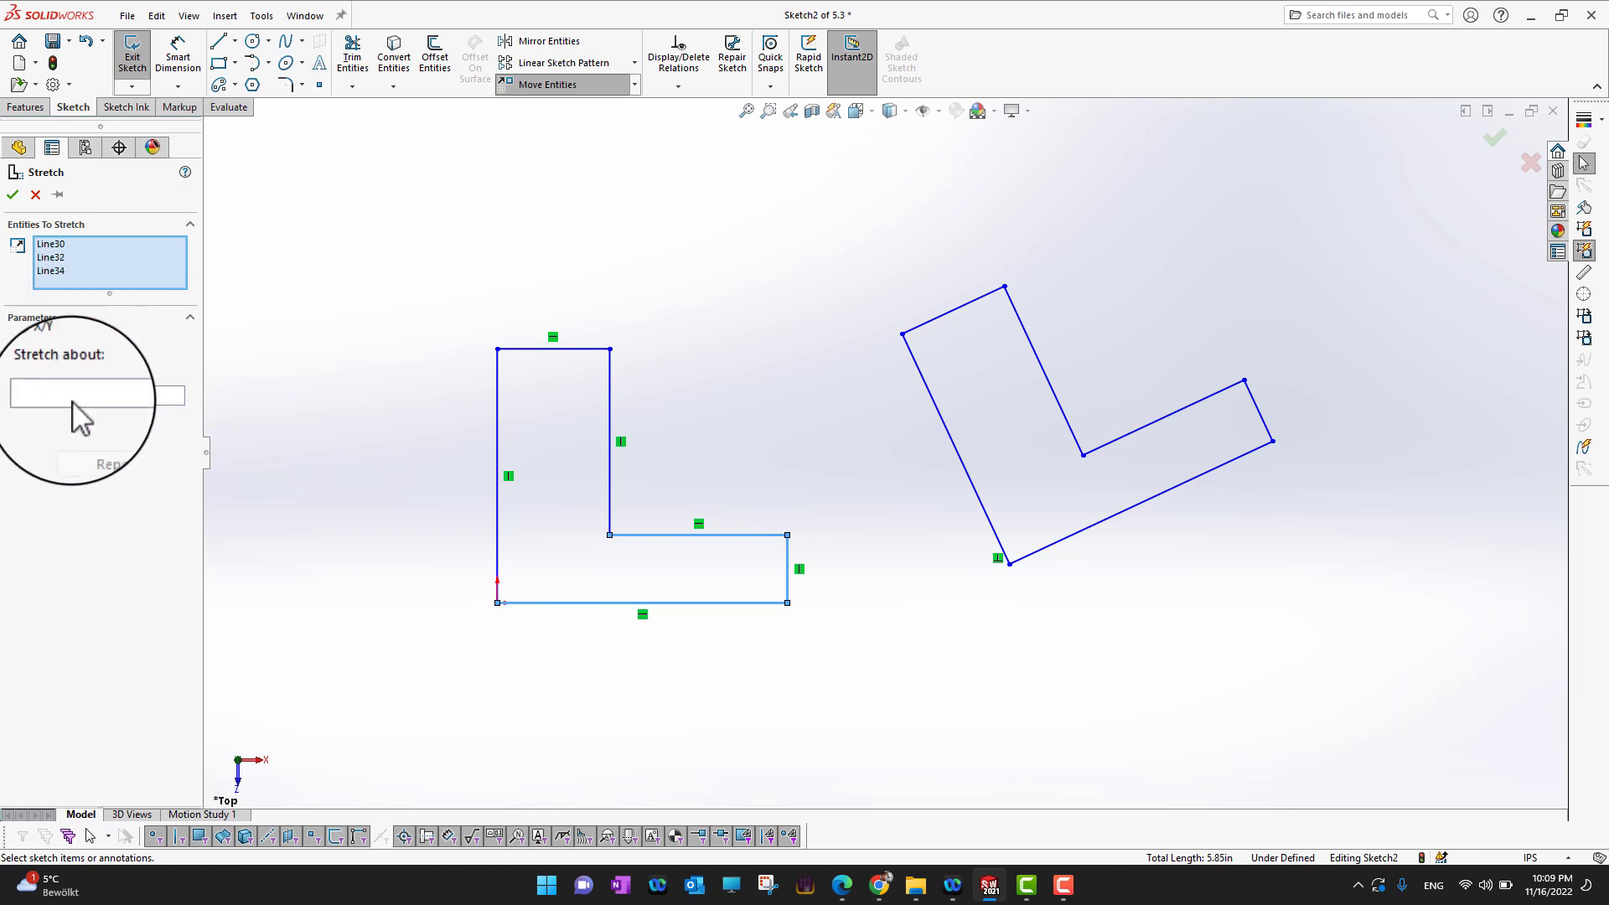
pyautogui.click(151, 395)
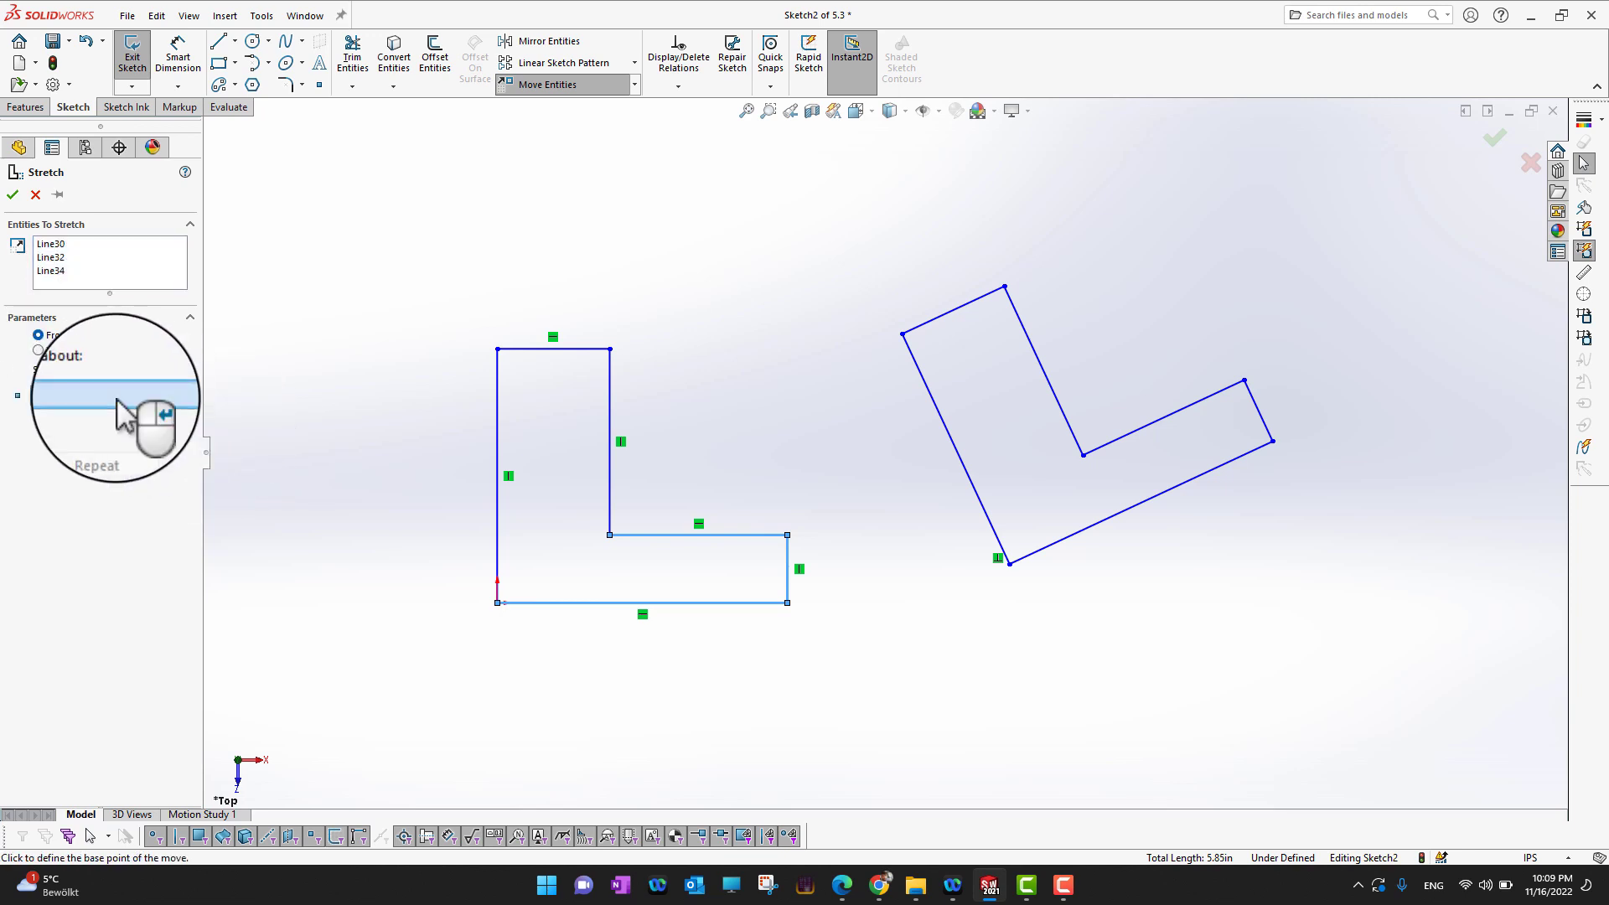
pyautogui.click(498, 604)
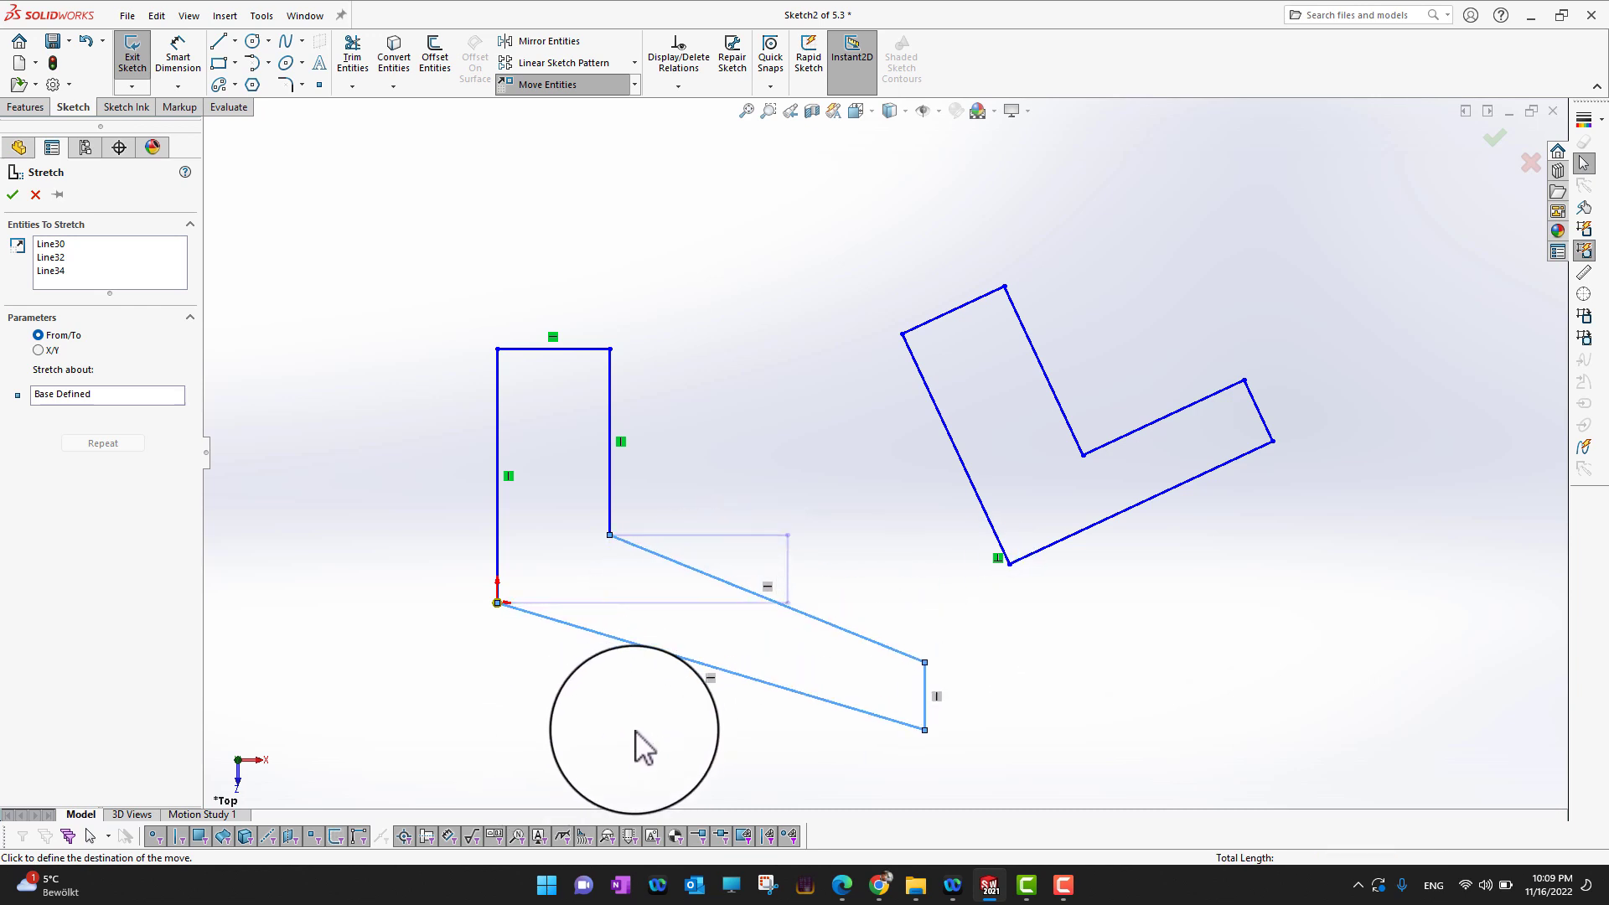
pyautogui.click(636, 732)
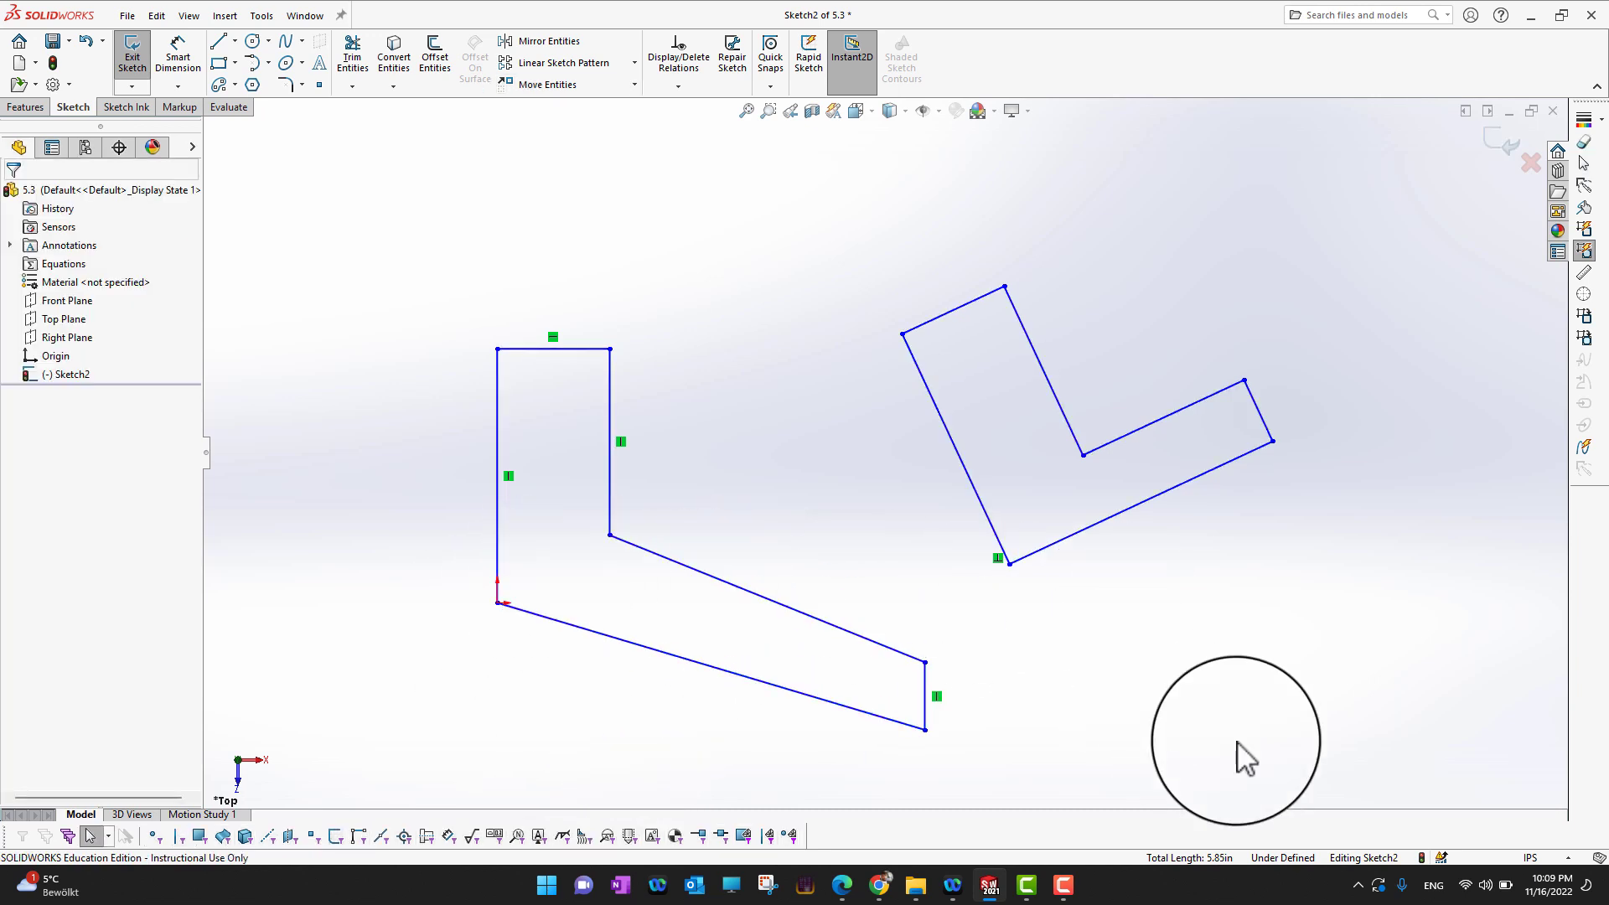